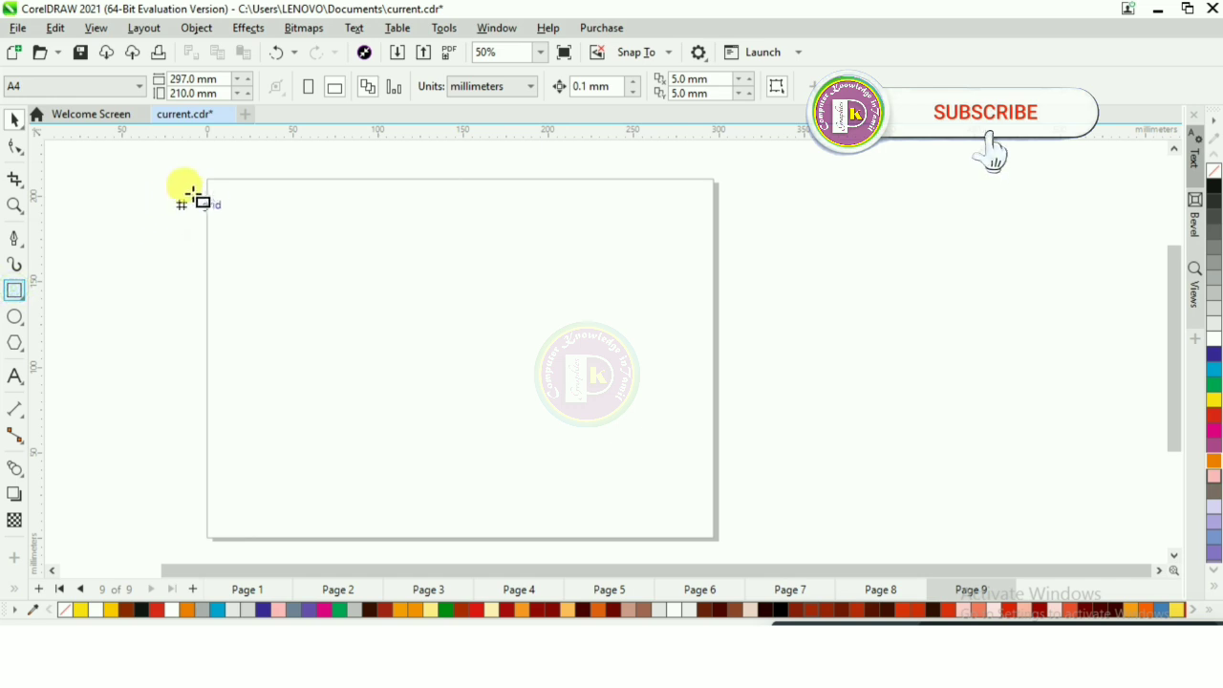
# - Draw a 297 by 210 mm background rectangle covering the whole page and fill it orange
pyautogui.moveTo(207, 178); pyautogui.dragTo(671, 505)
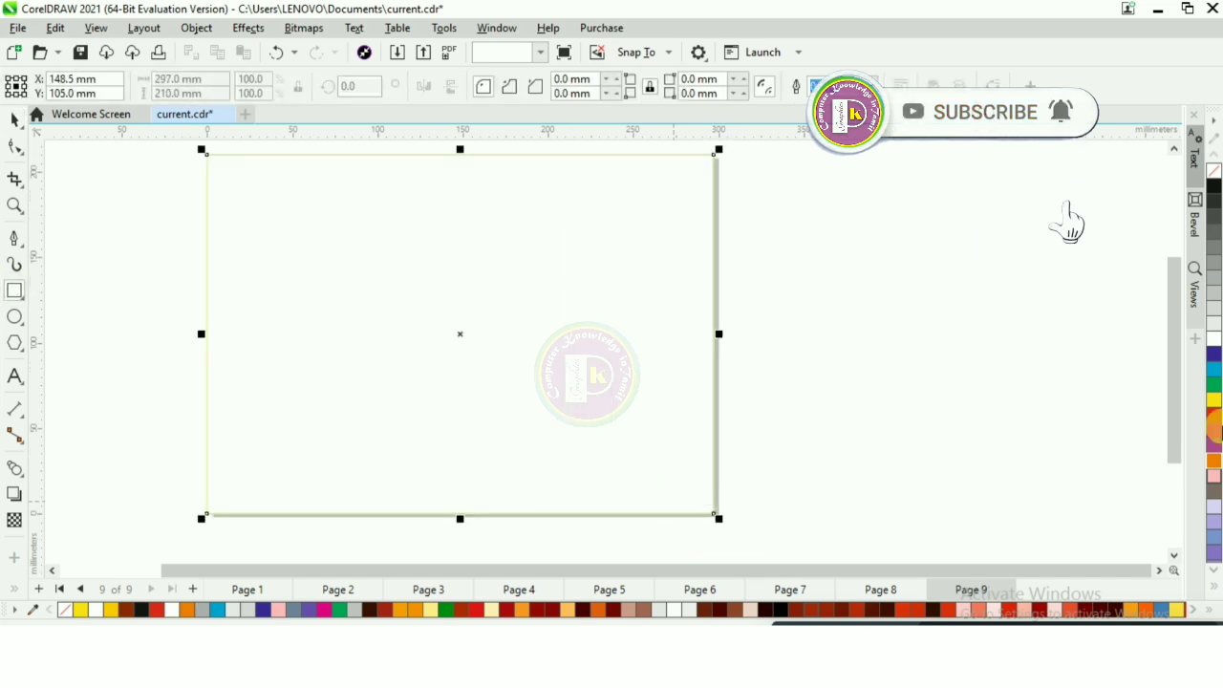
pyautogui.click(1215, 463)
pyautogui.scroll(1, 611, 232)
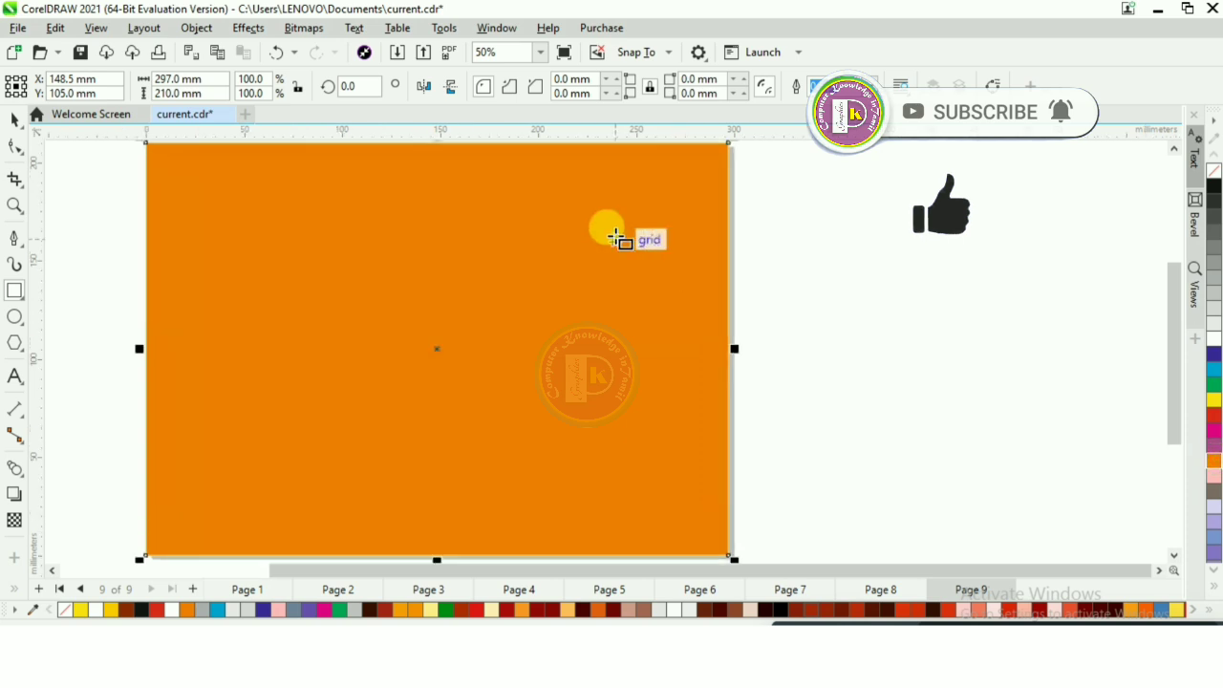
pyautogui.click(14, 117)
pyautogui.scroll(-1, 238, 268)
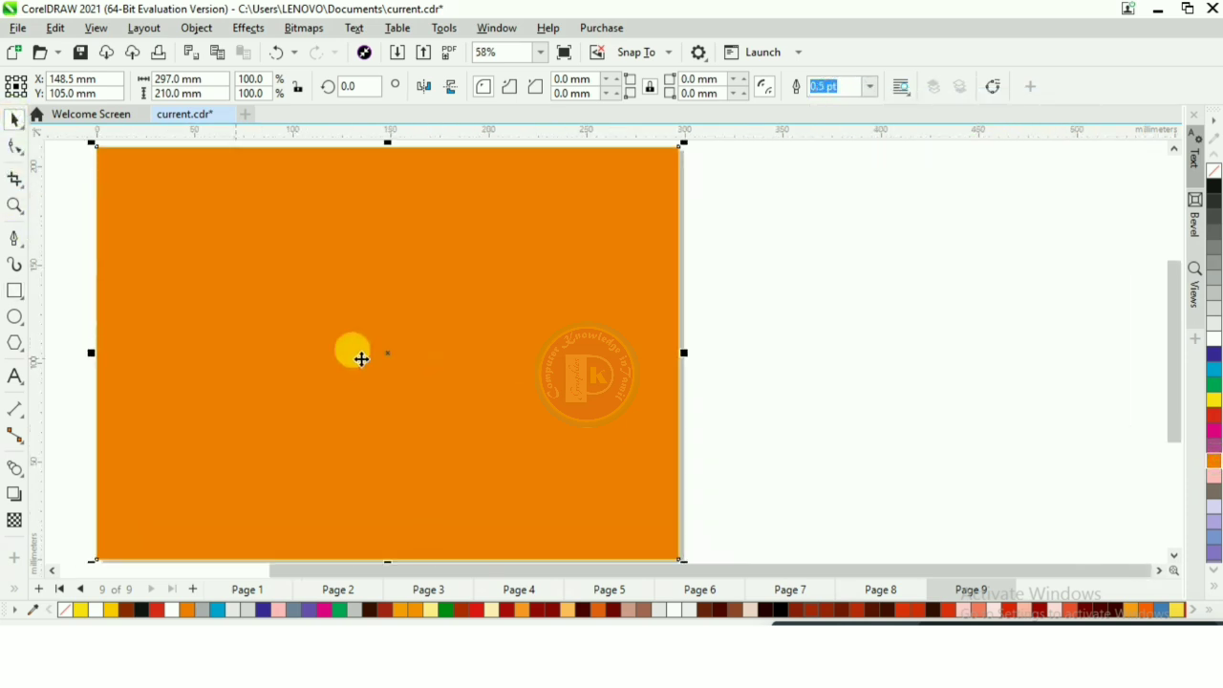
# - Draw an upright rectangle about 26 by 90 mm in the lower middle, plus a slanted panel about 15 mm wide on its left edge
pyautogui.click(16, 292)
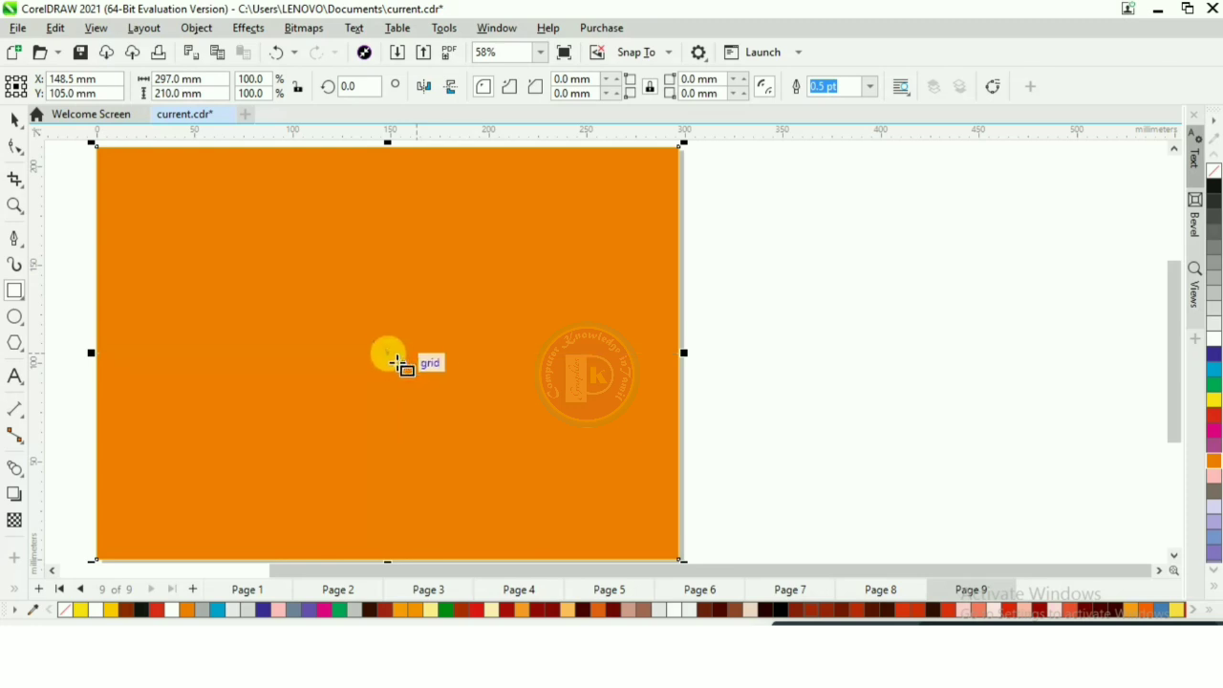
pyautogui.moveTo(400, 353); pyautogui.dragTo(451, 531)
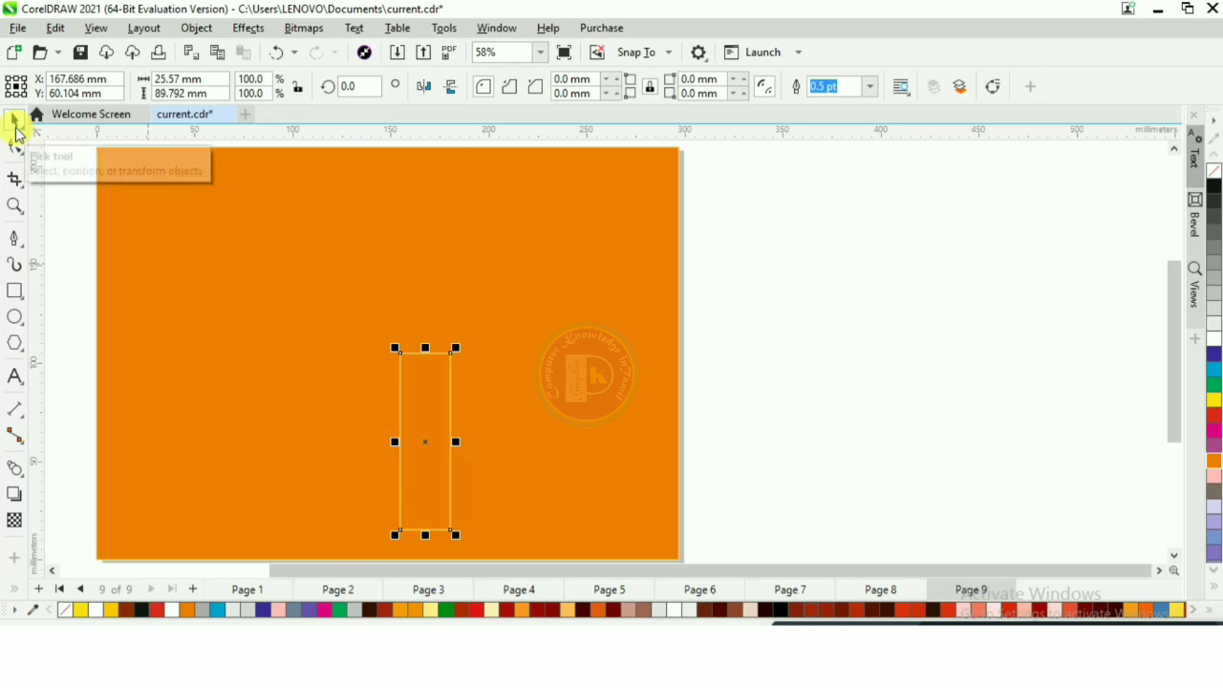
pyautogui.click(14, 238)
pyautogui.click(400, 353)
pyautogui.click(371, 333)
pyautogui.click(370, 513)
pyautogui.click(400, 530)
pyautogui.click(400, 354)
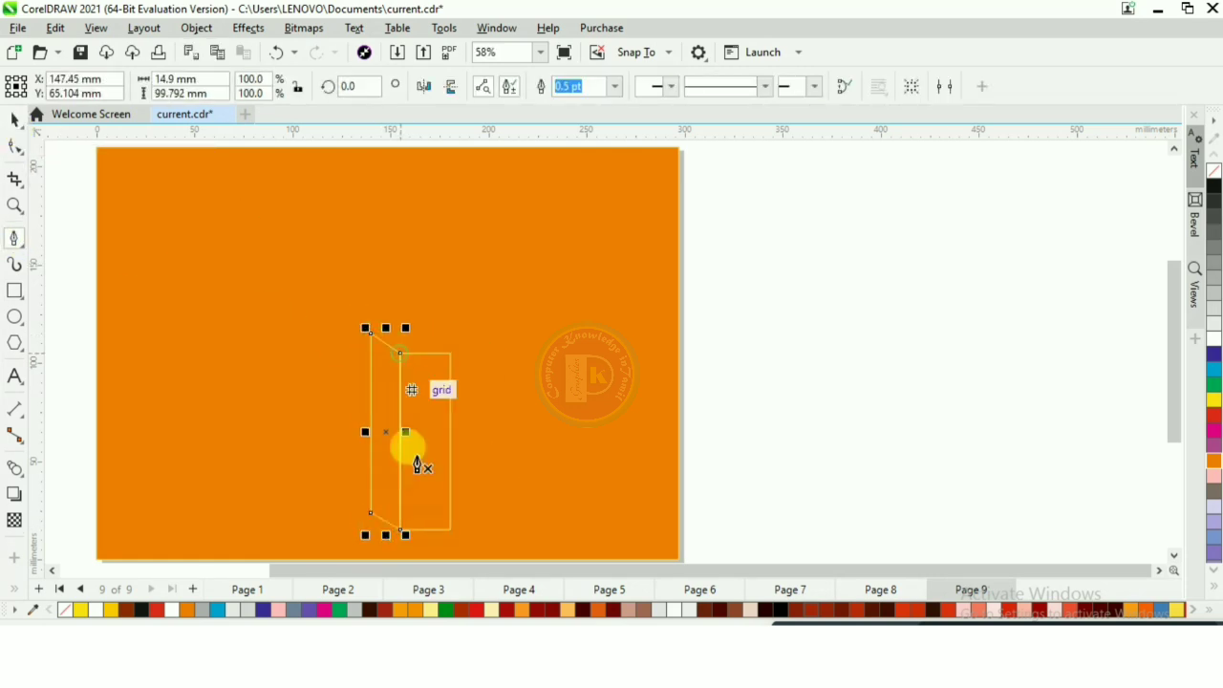
# - Fill the upright rectangle and the slanted side panel with dark gray
pyautogui.press('space')
pyautogui.keyDown('shift'); pyautogui.click(423, 465); pyautogui.keyUp('shift')
pyautogui.scroll(-1, 424, 465)
pyautogui.click(1214, 229)
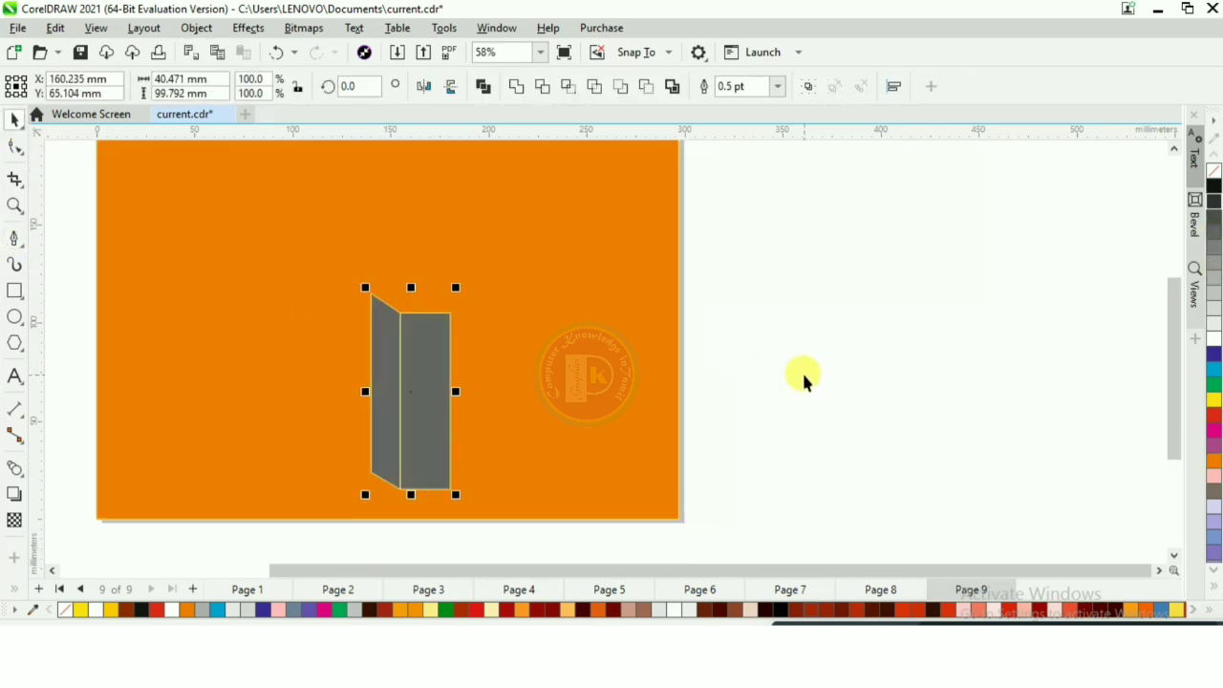
pyautogui.click(1214, 215)
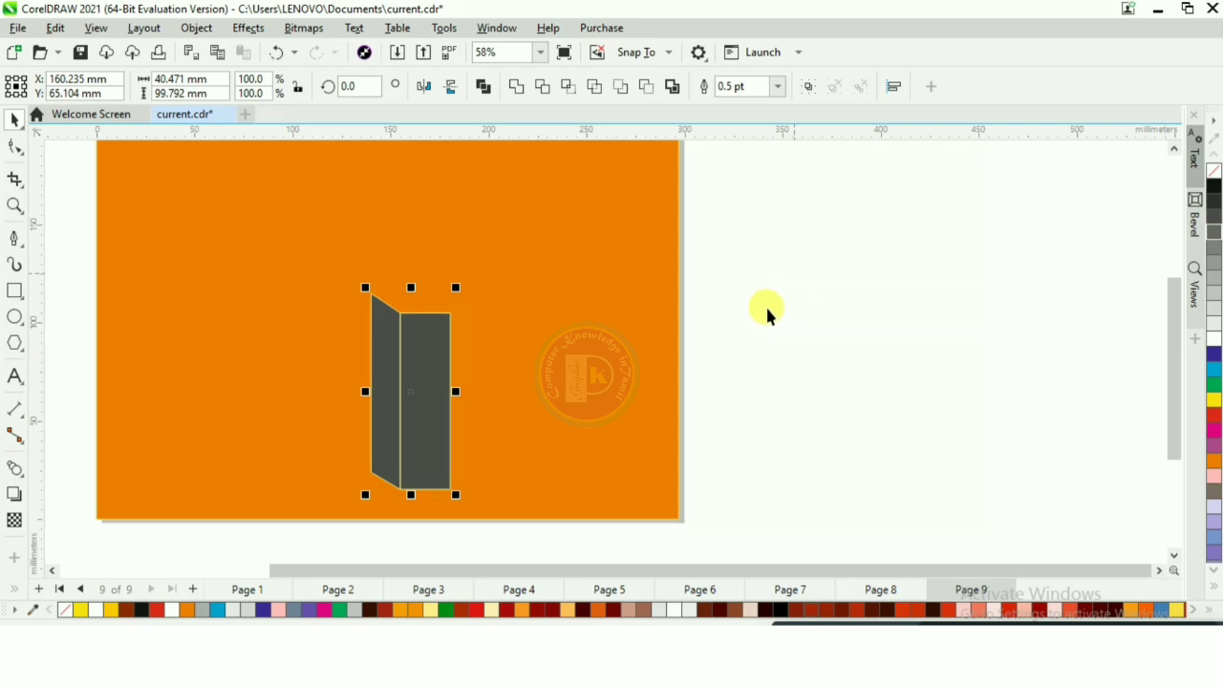
# - Duplicate the slanted panel, mirror the copy horizontally and place it against the rectangle's right edge
pyautogui.click(392, 397)
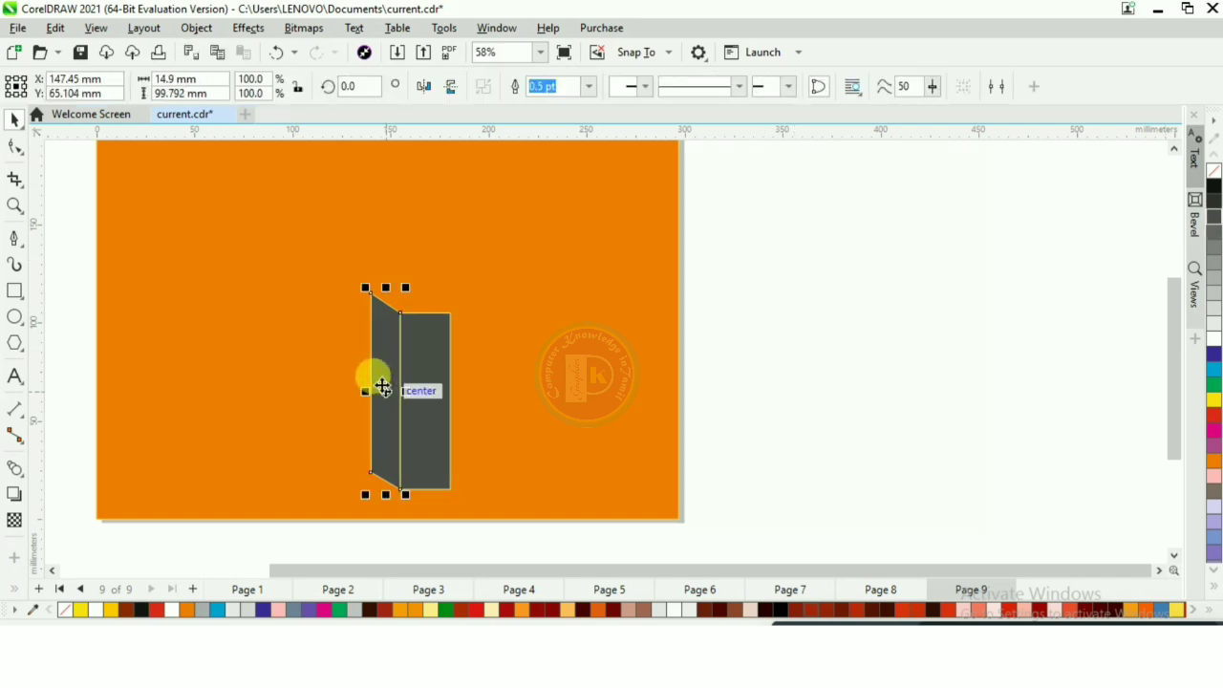
pyautogui.hotkey('ctrl', 'd')
pyautogui.click(425, 87)
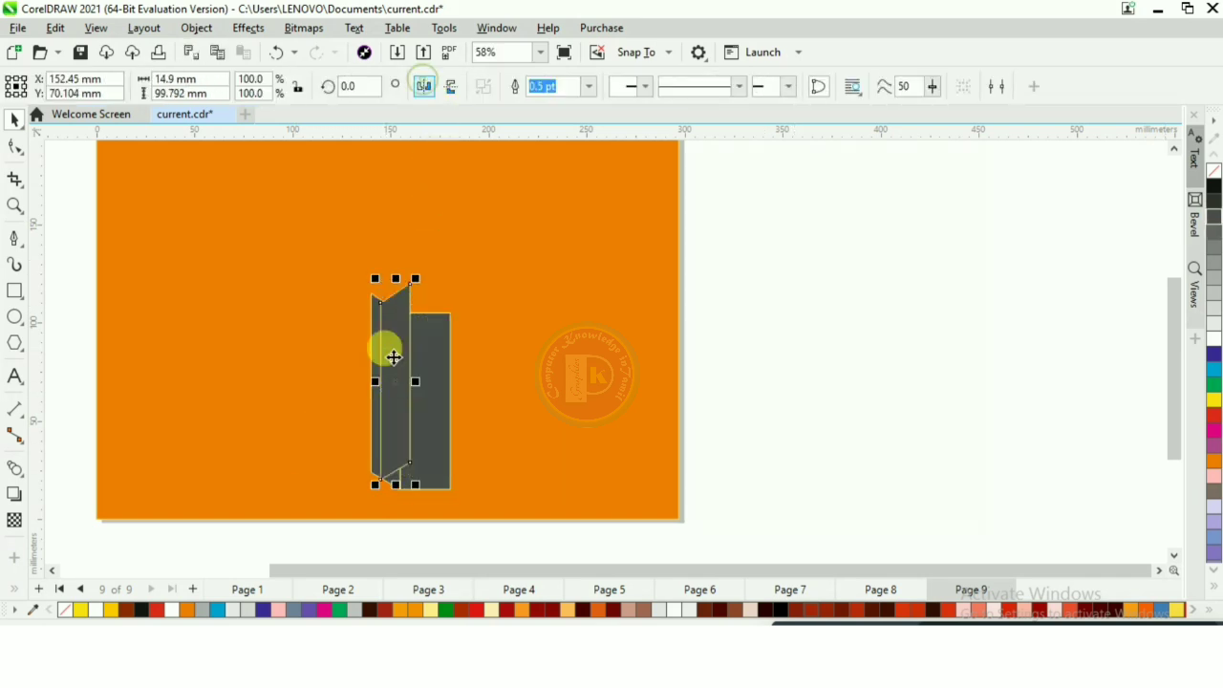
pyautogui.moveTo(389, 354); pyautogui.dragTo(461, 356)
# - Give all three dark gray panels a black outline
pyautogui.moveTo(704, 145); pyautogui.dragTo(328, 513)
pyautogui.rightClick(1213, 191)
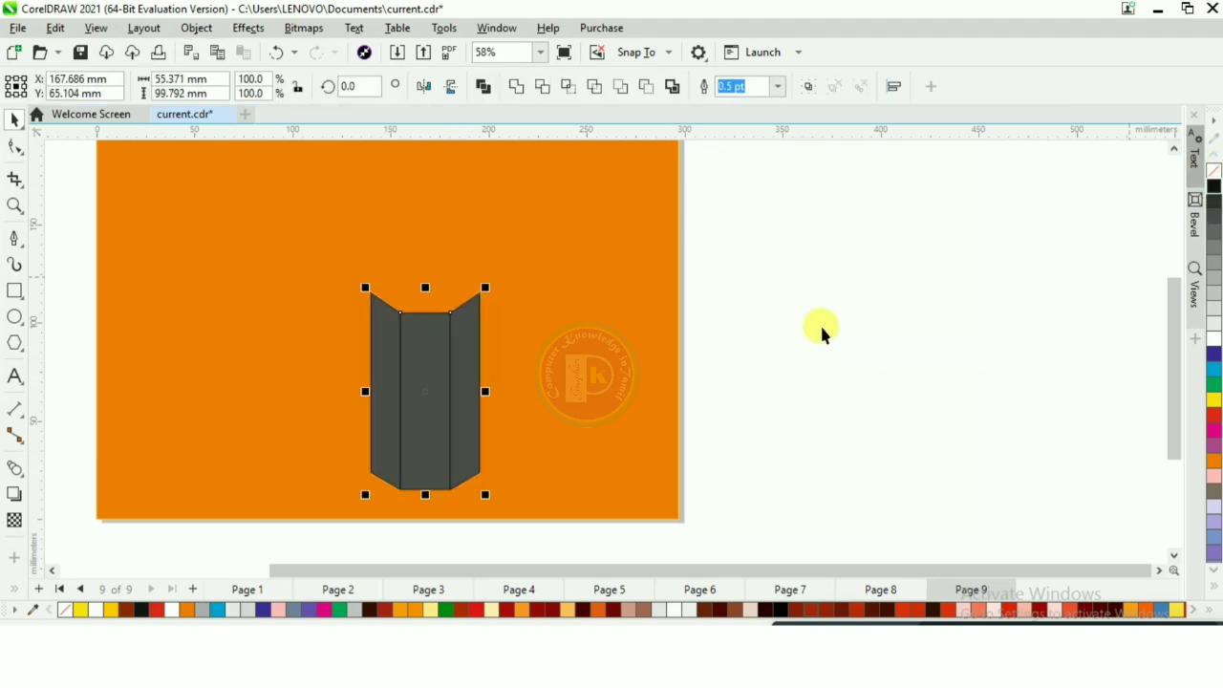
pyautogui.click(822, 330)
# - Roughen the upper edges of the three panels using the Roughen tool with a 10 mm nib
pyautogui.click(16, 148)
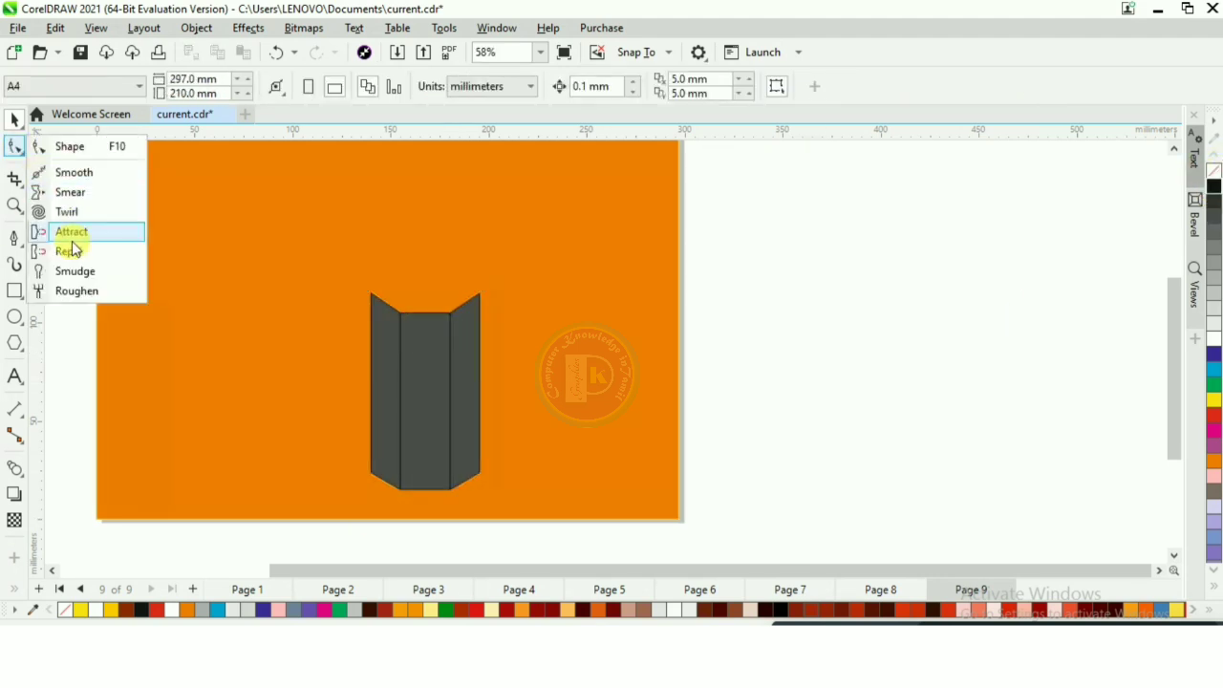
pyautogui.click(77, 290)
pyautogui.scroll(1, 406, 331)
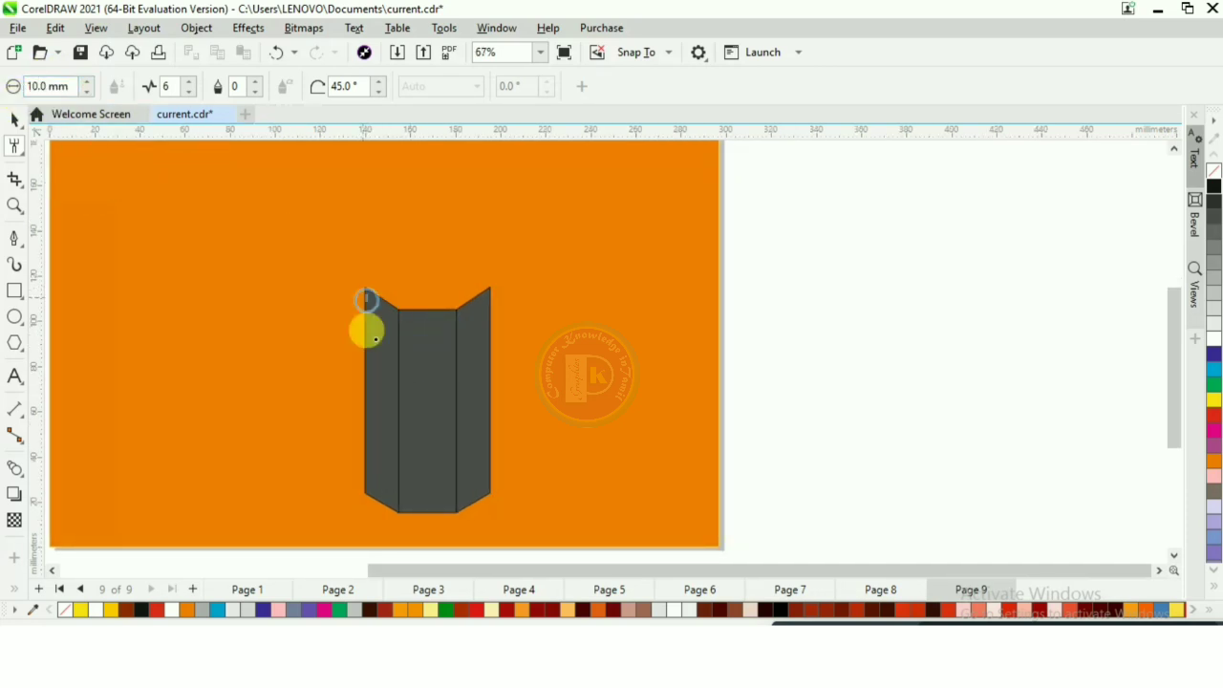
pyautogui.scroll(4, 382, 266)
pyautogui.moveTo(354, 306)
pyautogui.mouseDown()
pyautogui.moveTo(397, 343)
pyautogui.moveTo(351, 302)
pyautogui.moveTo(435, 343)
pyautogui.moveTo(412, 335)
pyautogui.moveTo(502, 331)
pyautogui.moveTo(430, 336)
pyautogui.moveTo(554, 292)
pyautogui.moveTo(538, 316)
pyautogui.moveTo(467, 338)
pyautogui.moveTo(453, 363)
pyautogui.moveTo(374, 349)
pyautogui.moveTo(350, 303)
pyautogui.moveTo(378, 327)
pyautogui.mouseUp()
pyautogui.click(13, 124)
pyautogui.scroll(-4, 439, 287)
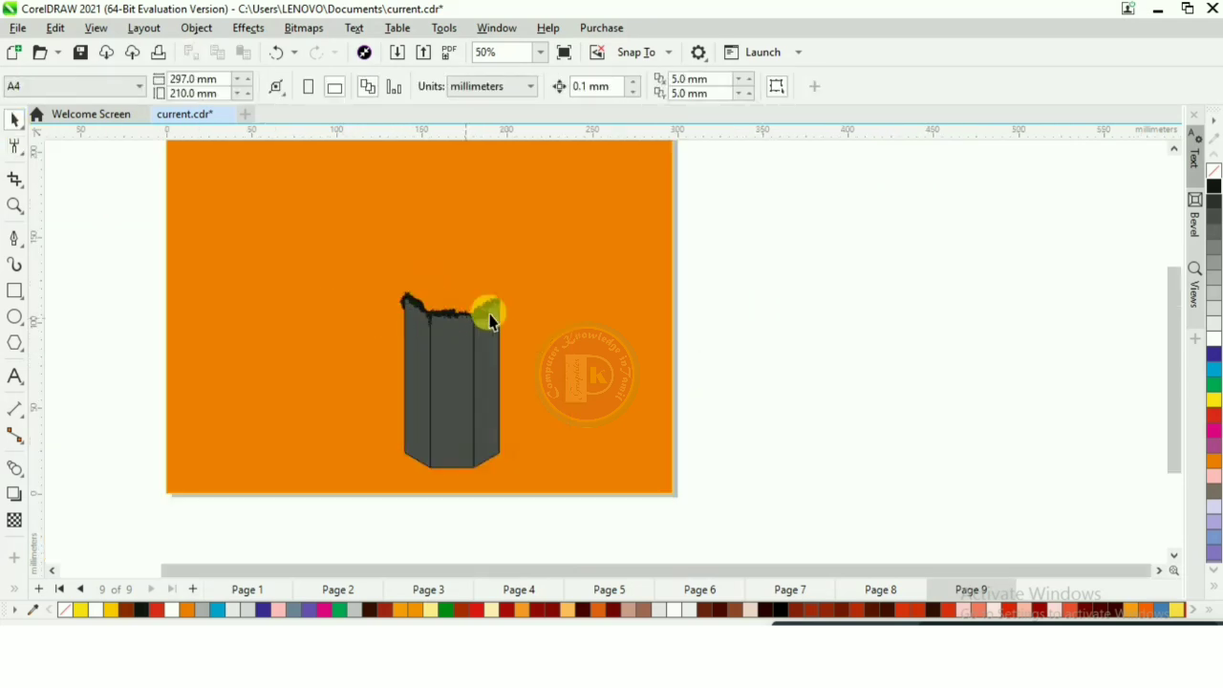
# - Draw a closed six-sided shape about 54 by 40 mm over the roughened upper end of the body with the Pen tool
pyautogui.click(12, 240)
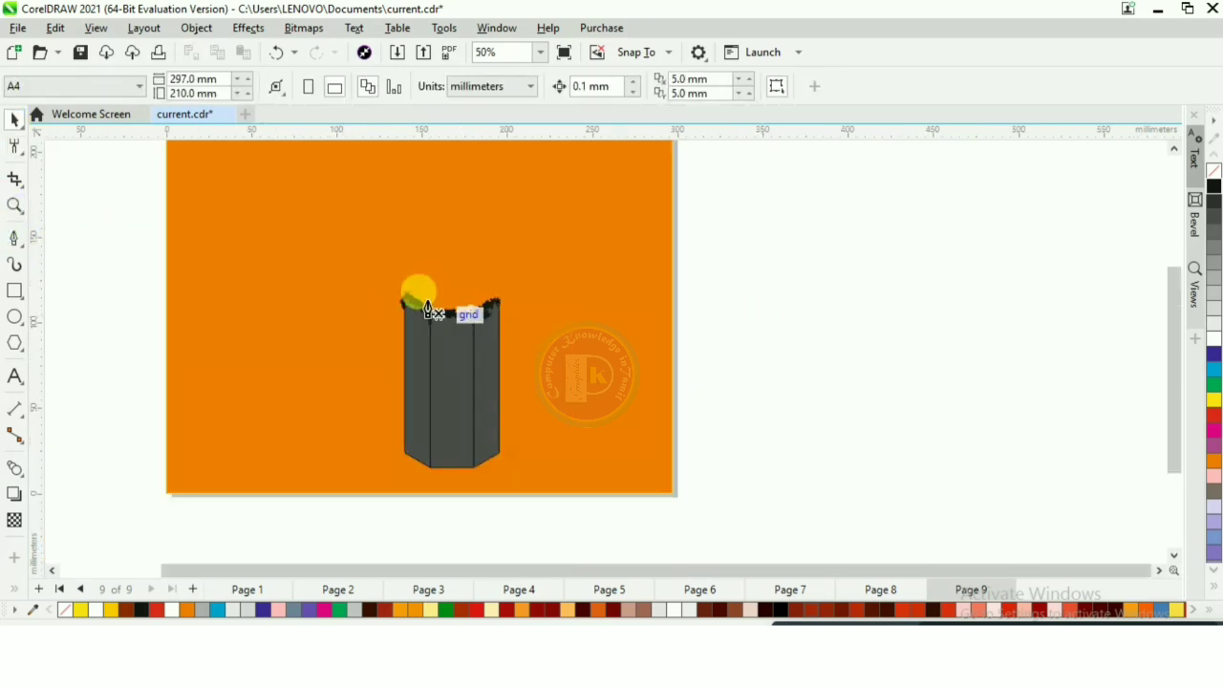
pyautogui.click(408, 295)
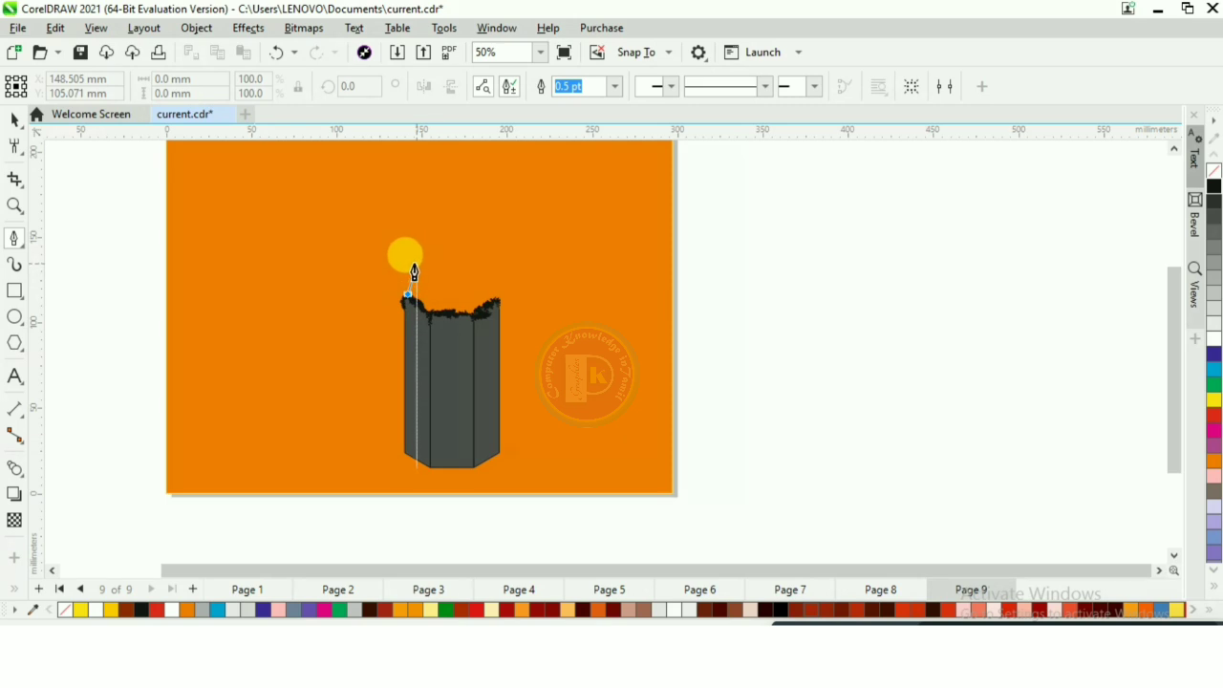
pyautogui.click(411, 261)
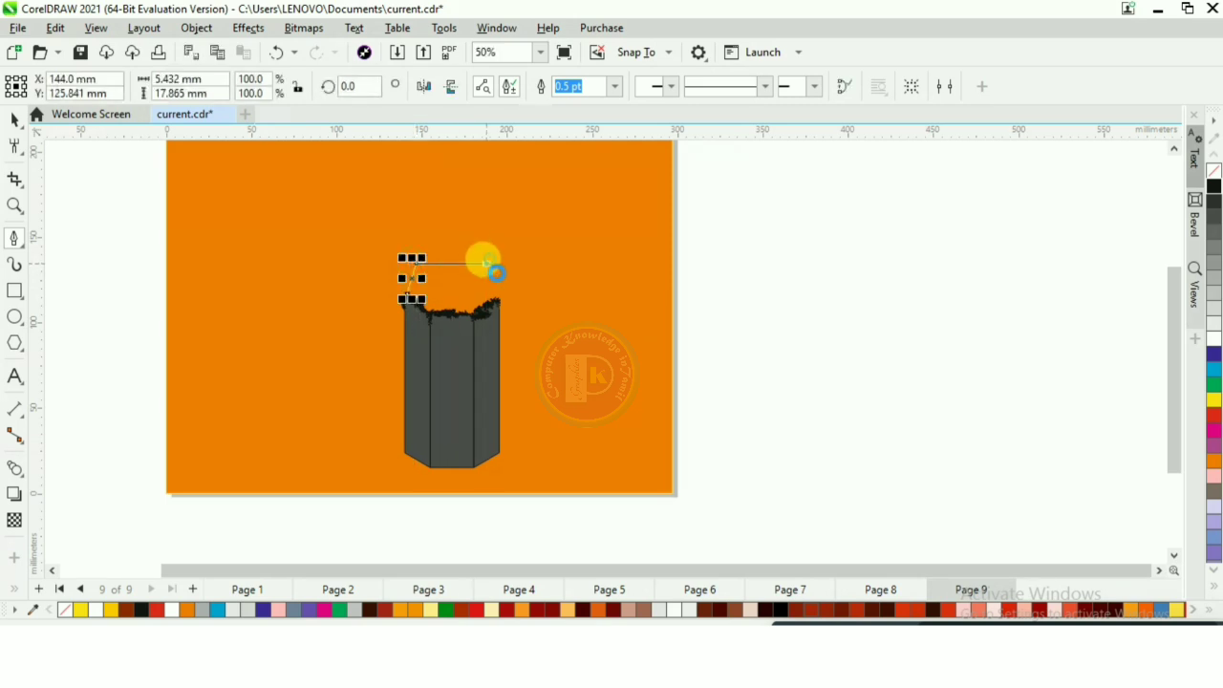
pyautogui.click(486, 263)
pyautogui.click(498, 302)
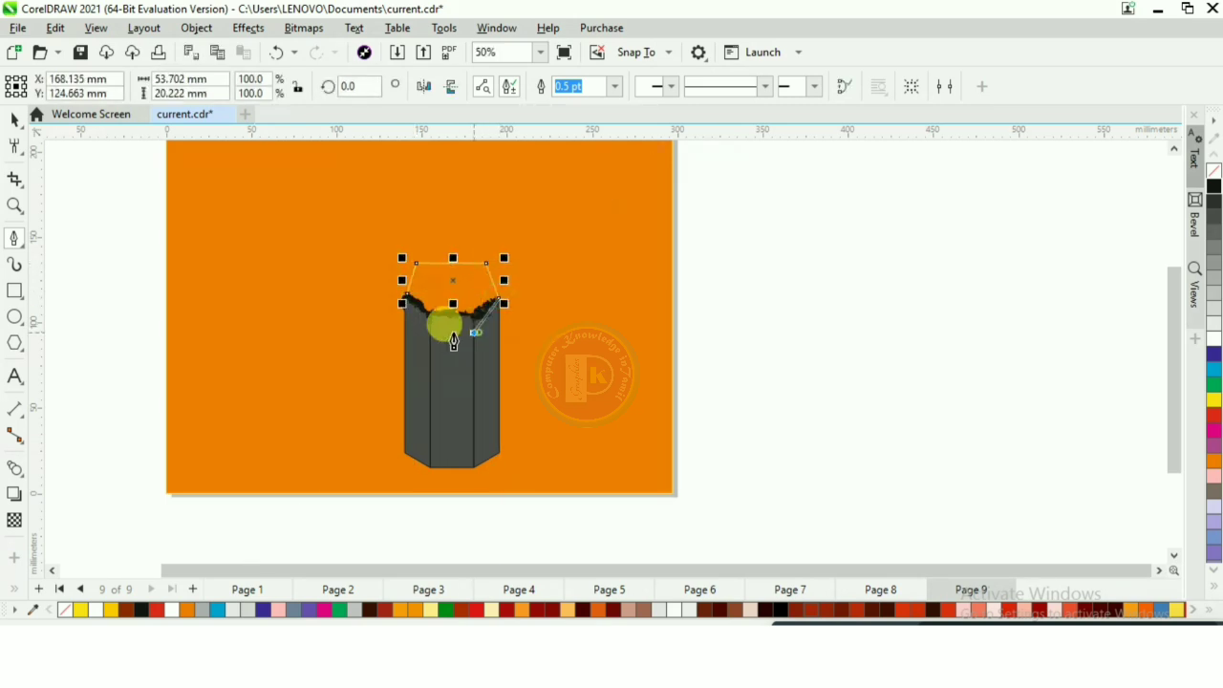
pyautogui.click(418, 332)
pyautogui.click(404, 298)
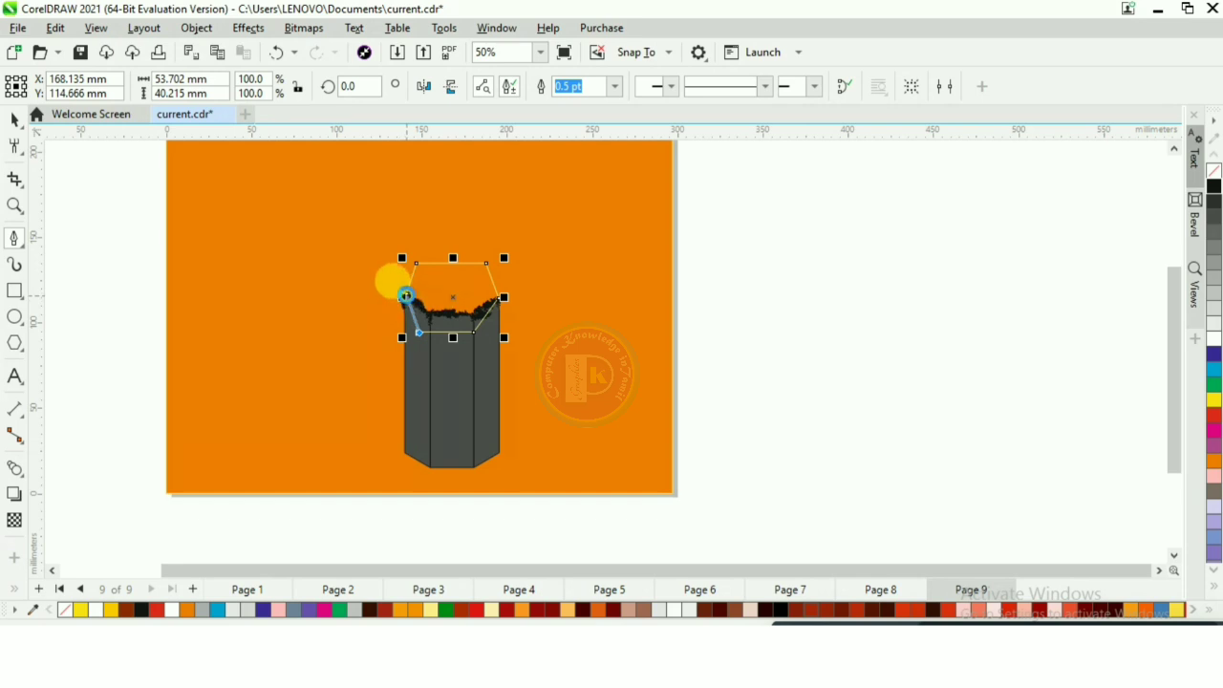
# - Fill the six-sided shape yellow and blend red into its upper right area with a mesh fill
pyautogui.click(1213, 399)
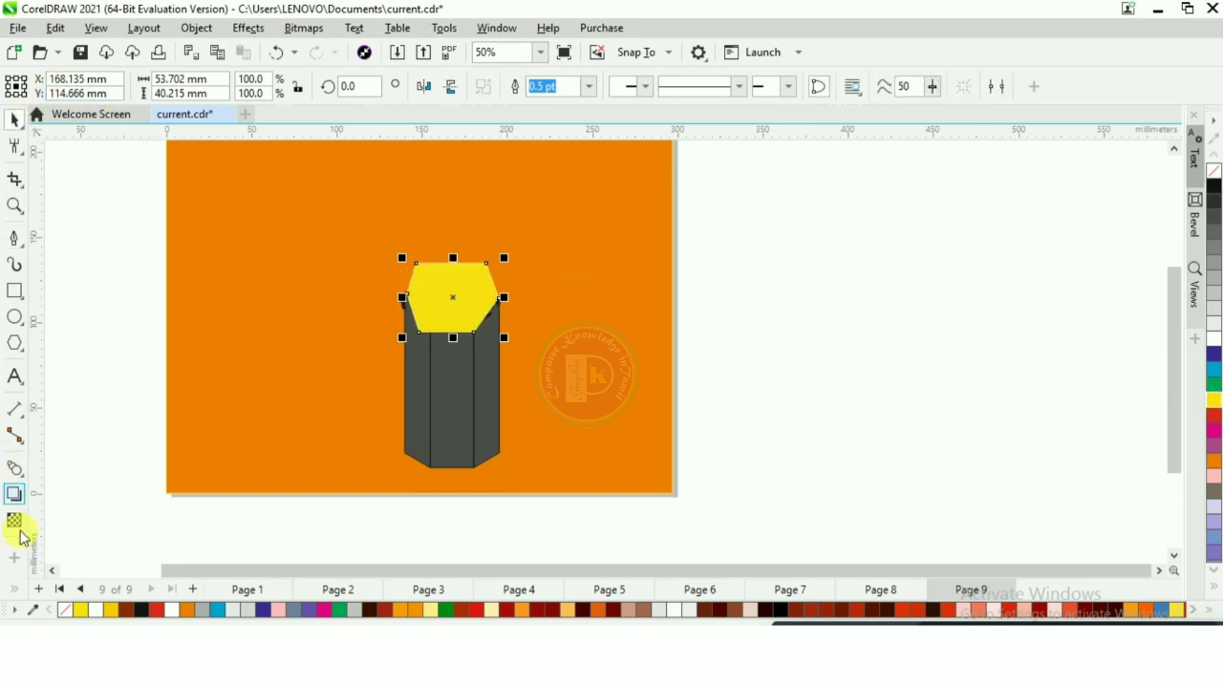
pyautogui.click(14, 589)
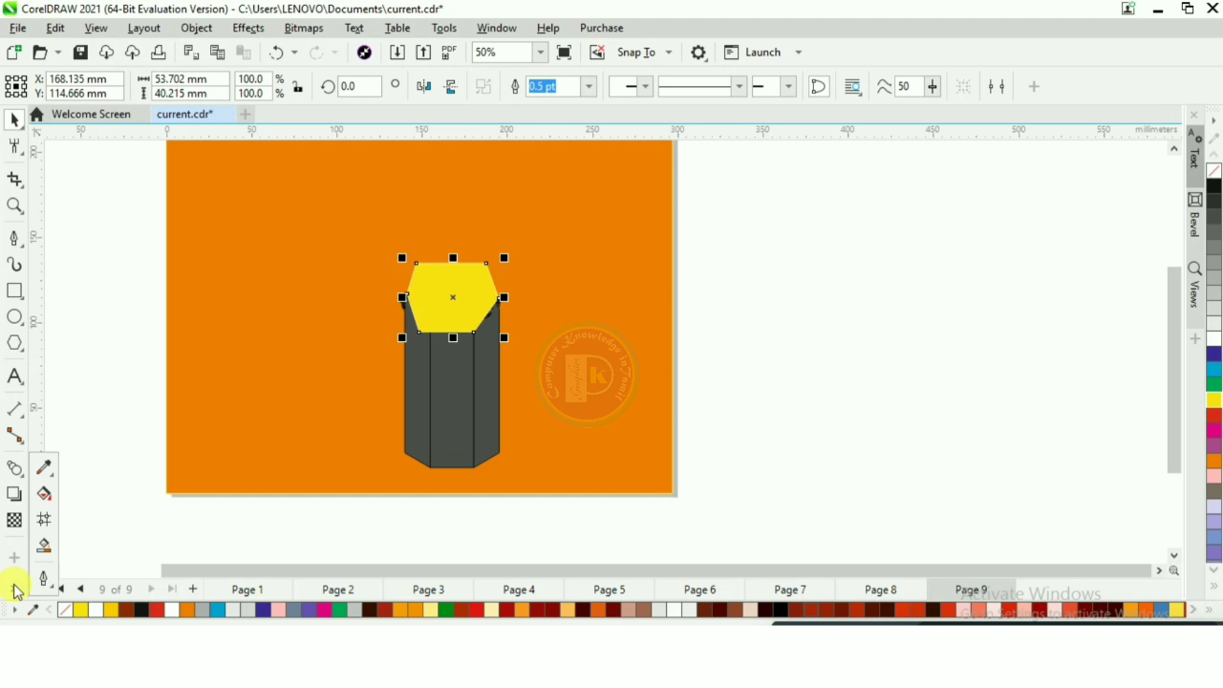
pyautogui.click(44, 521)
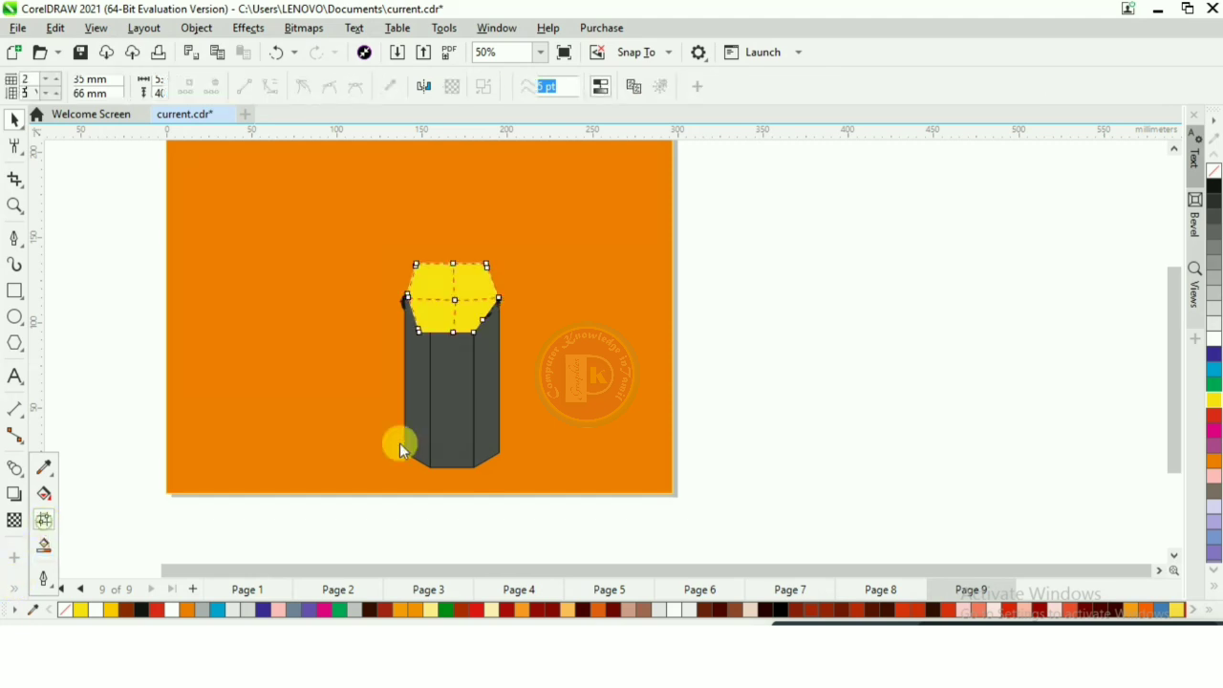
pyautogui.click(470, 286)
pyautogui.click(1212, 413)
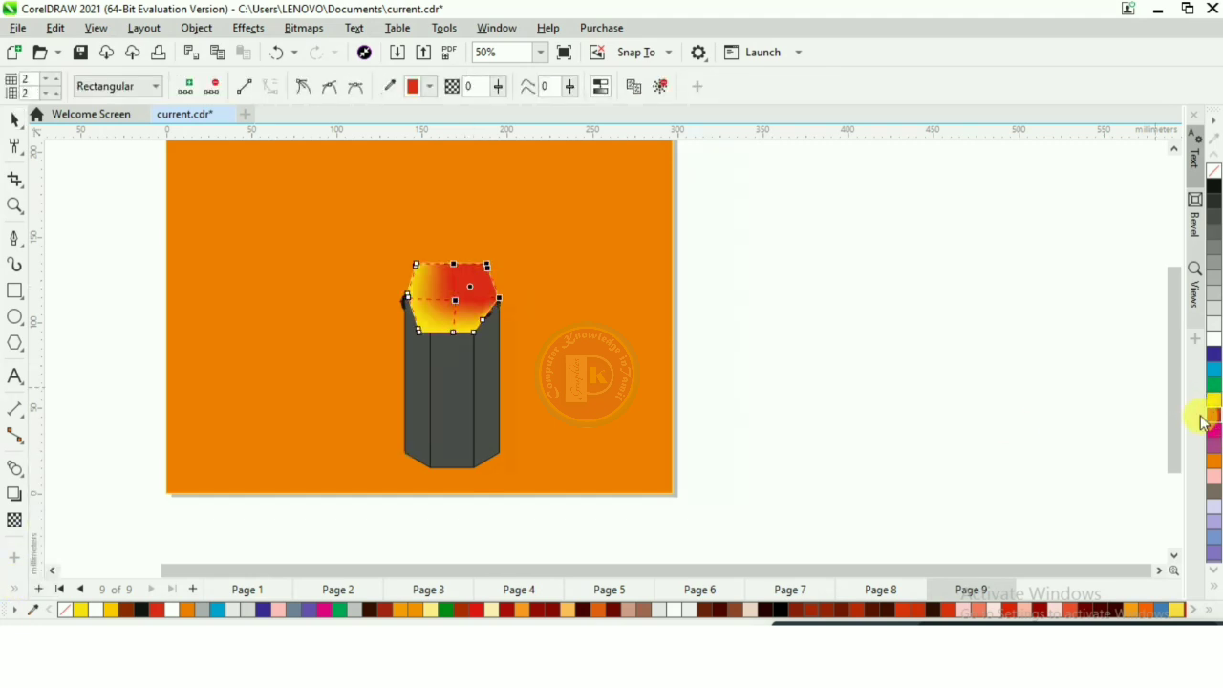
# - Bring the three dark body panels to the front of the page so they overlap the mesh-filled shape
pyautogui.click(14, 120)
pyautogui.click(732, 343)
pyautogui.moveTo(769, 259); pyautogui.dragTo(350, 502)
pyautogui.moveTo(731, 277); pyautogui.dragTo(387, 487)
pyautogui.click(195, 28)
pyautogui.moveTo(284, 285)
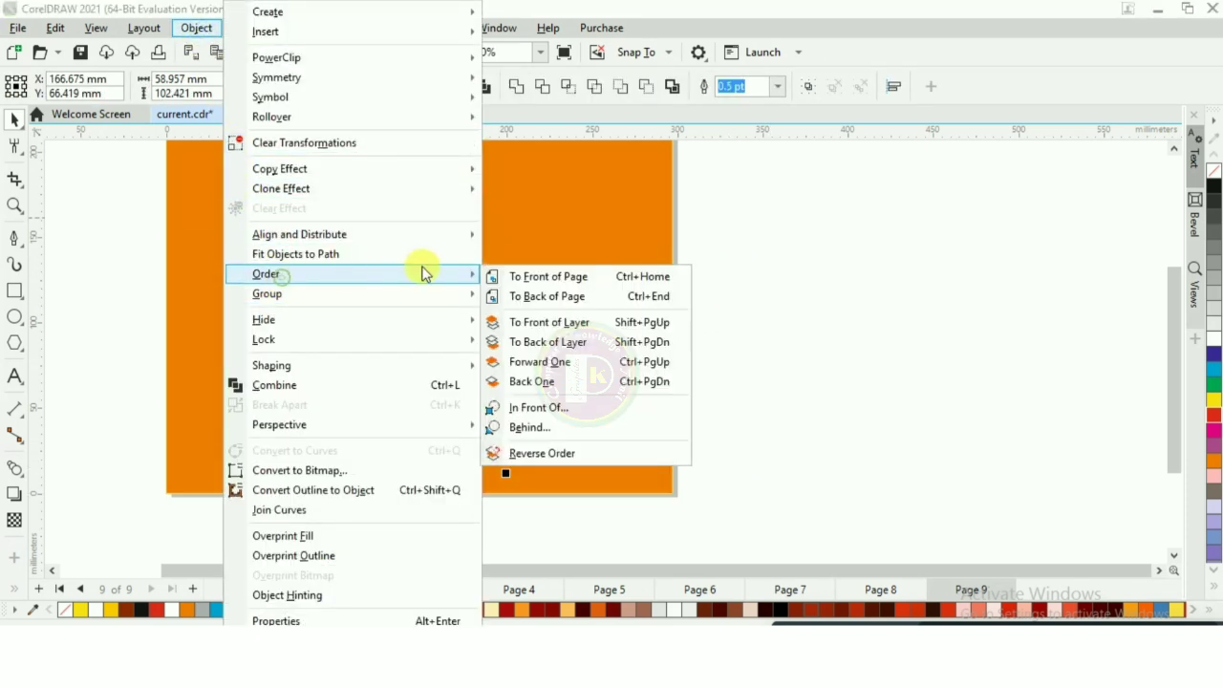
pyautogui.click(540, 278)
pyautogui.click(837, 328)
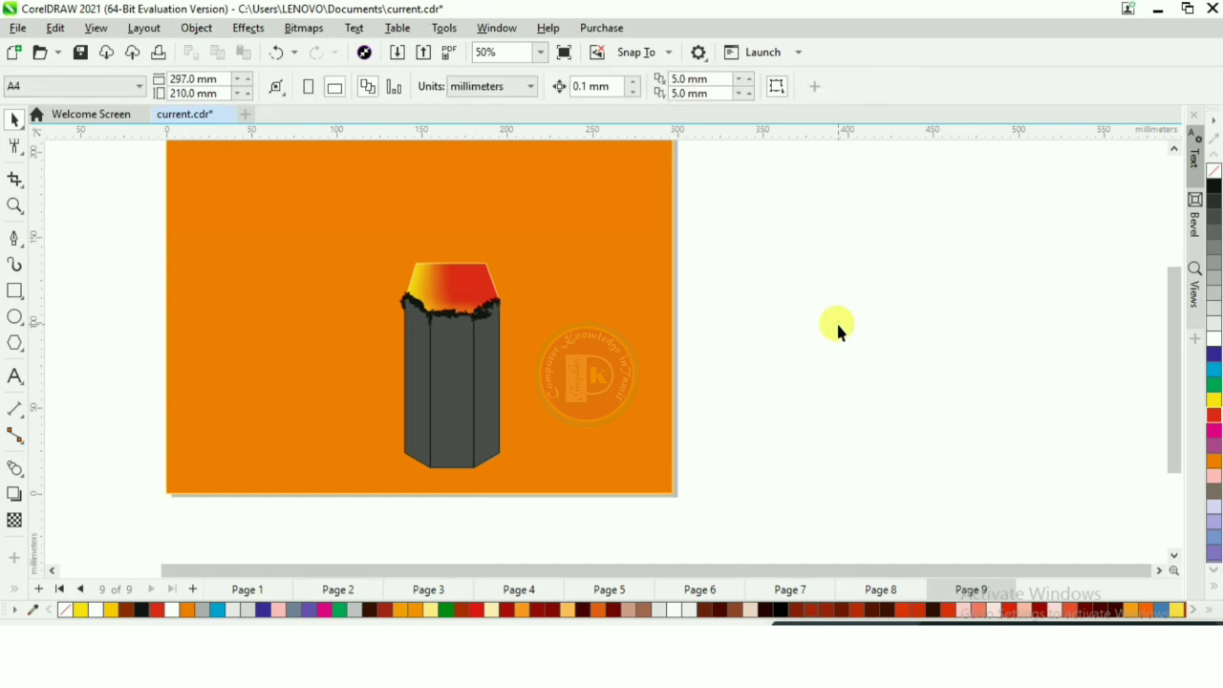
# - Shrink the whole object so its body is about 41 by 71 mm, and fill the body panels with a darker gray
pyautogui.click(431, 285)
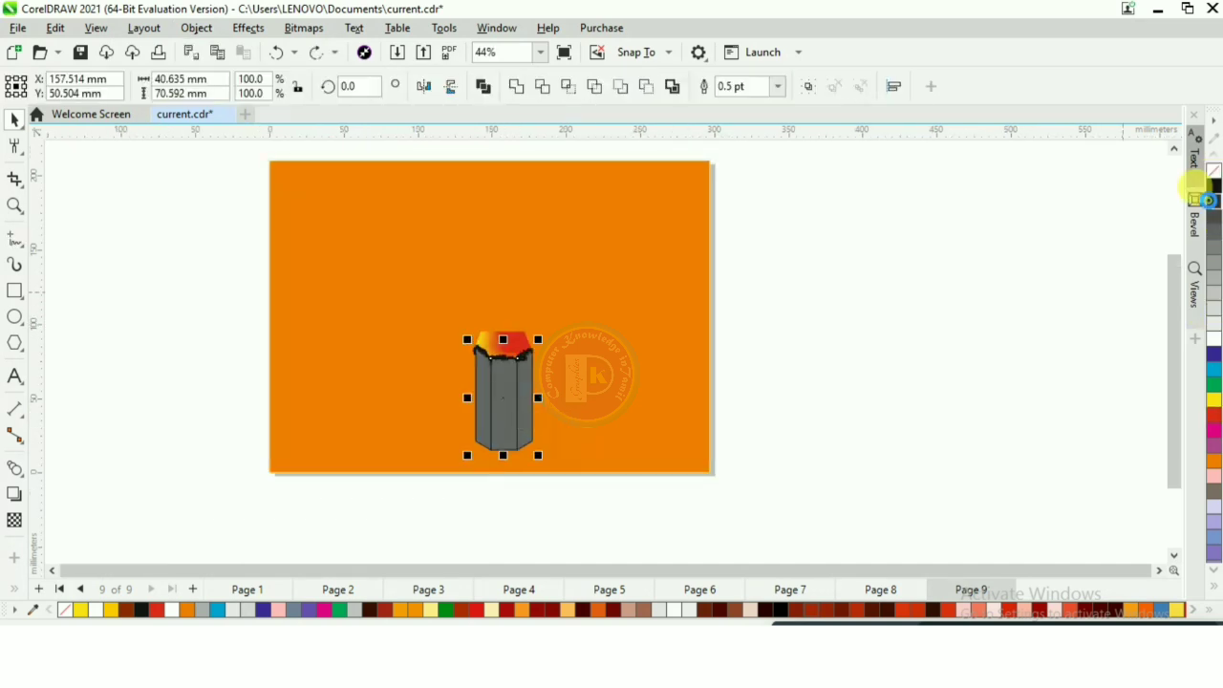
pyautogui.click(837, 284)
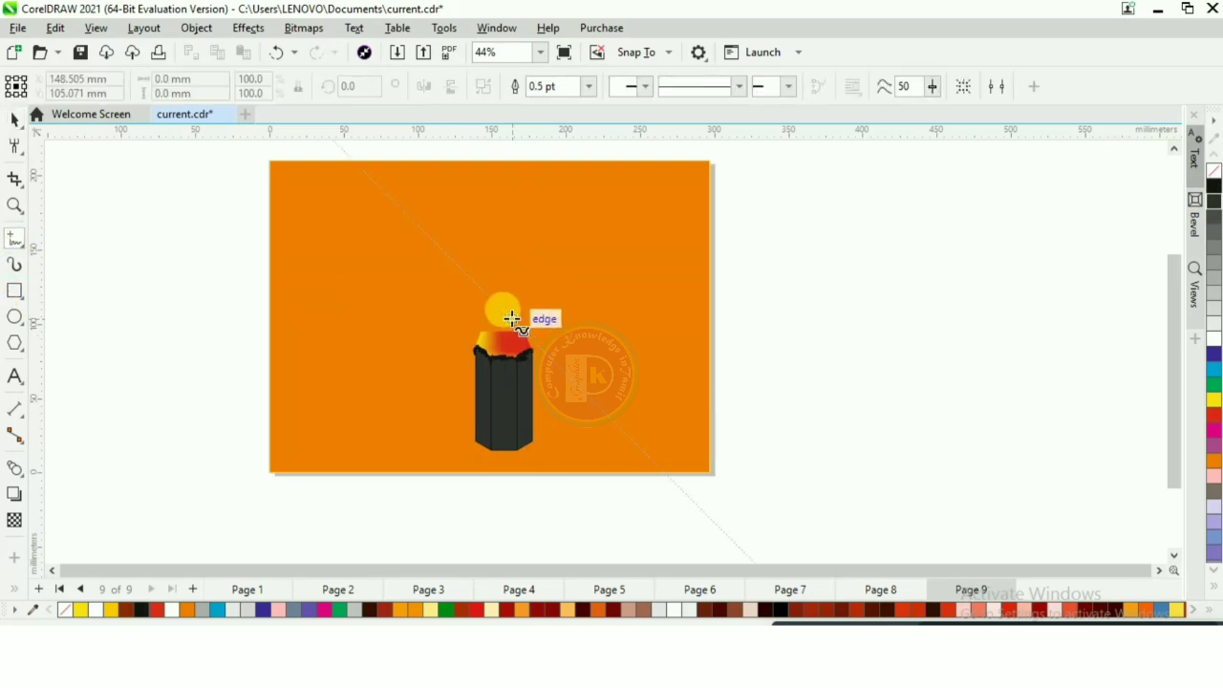
# - Sketch a looping freehand spiral about 81 by 101 mm rising from the colored tip
pyautogui.moveTo(514, 332)
pyautogui.mouseDown()
pyautogui.moveTo(531, 298)
pyautogui.moveTo(498, 310)
pyautogui.moveTo(498, 270)
pyautogui.moveTo(538, 272)
pyautogui.moveTo(490, 287)
pyautogui.moveTo(472, 256)
pyautogui.moveTo(546, 232)
pyautogui.moveTo(459, 257)
pyautogui.moveTo(510, 202)
pyautogui.moveTo(561, 201)
pyautogui.moveTo(445, 205)
pyautogui.moveTo(564, 182)
pyautogui.mouseUp()
pyautogui.click(10, 120)
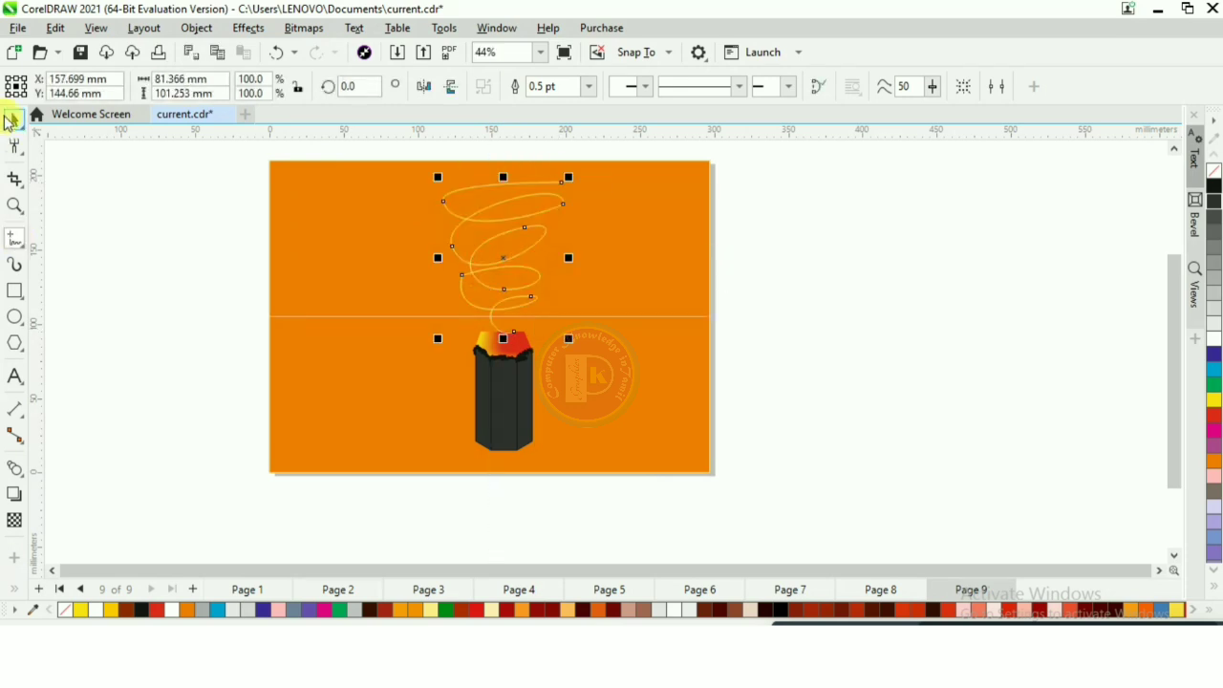
# - Apply a tapered Artistic Media preset stroke 6.802 mm wide to the spiral and color it white
pyautogui.click(15, 268)
pyautogui.click(415, 83)
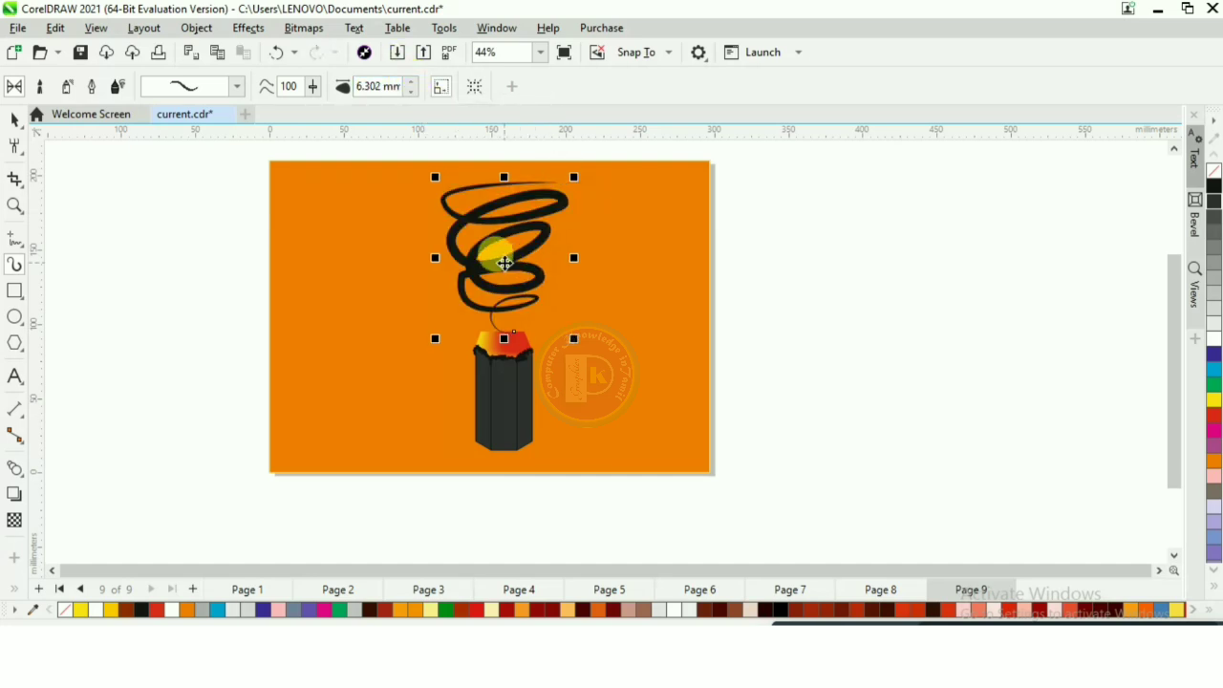
pyautogui.click(412, 82)
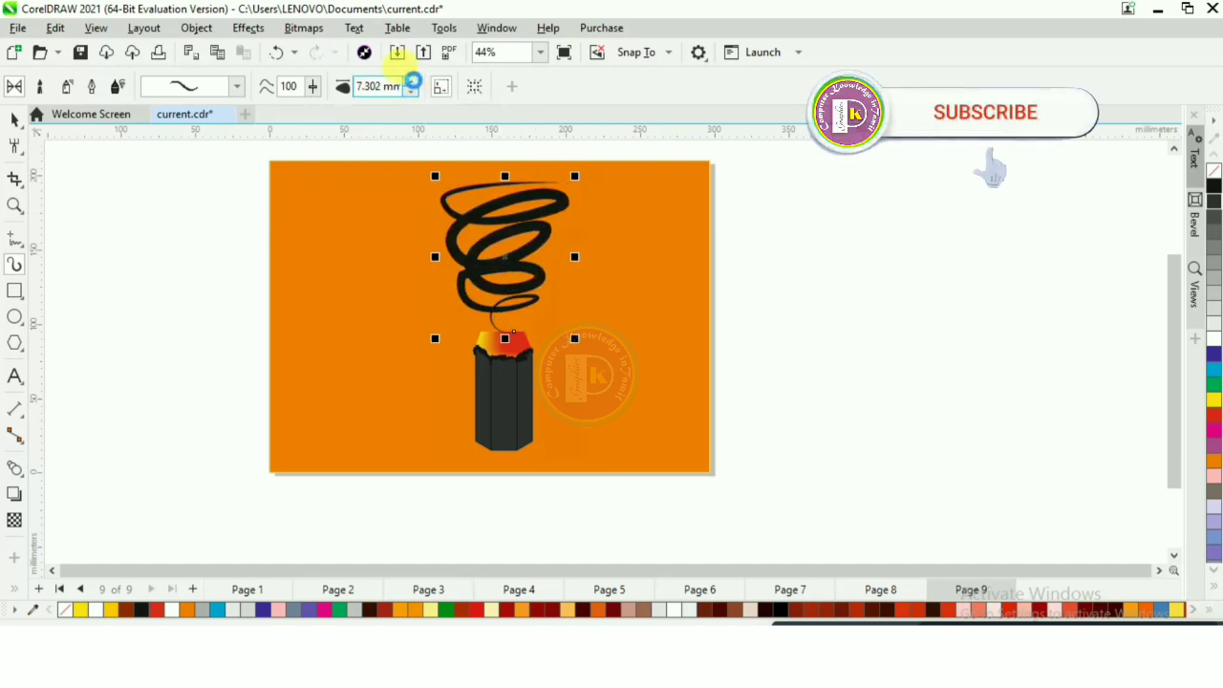
pyautogui.click(411, 91)
pyautogui.click(411, 92)
pyautogui.click(411, 92)
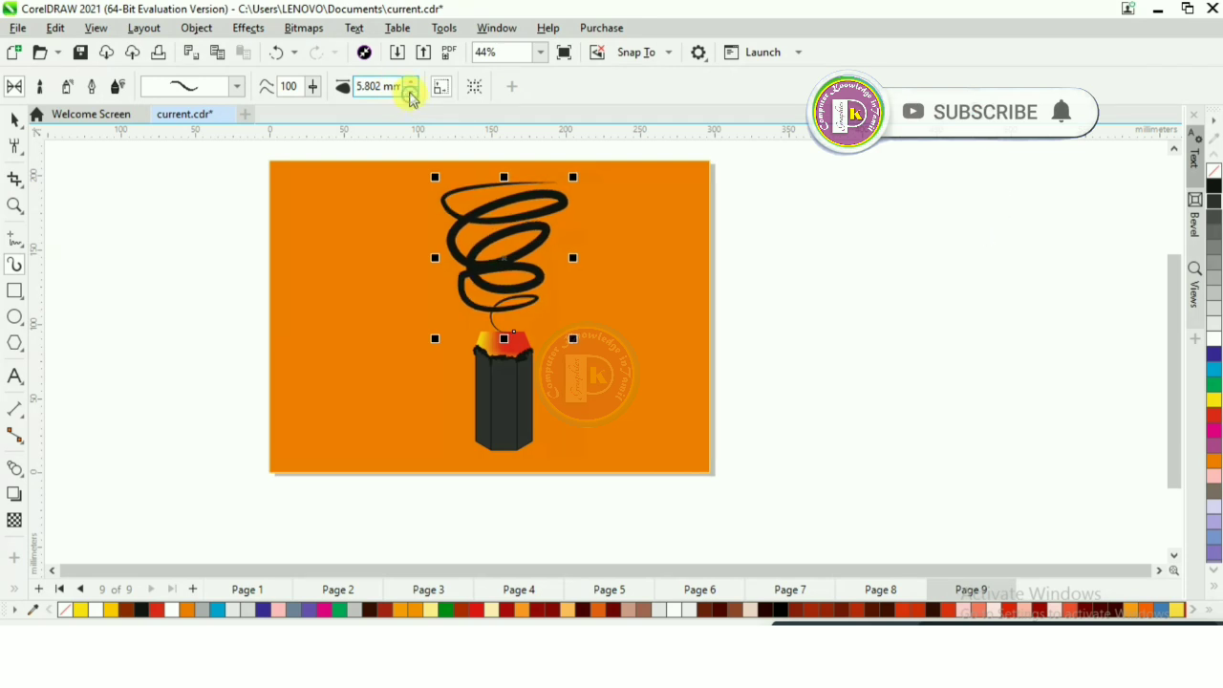
pyautogui.click(411, 82)
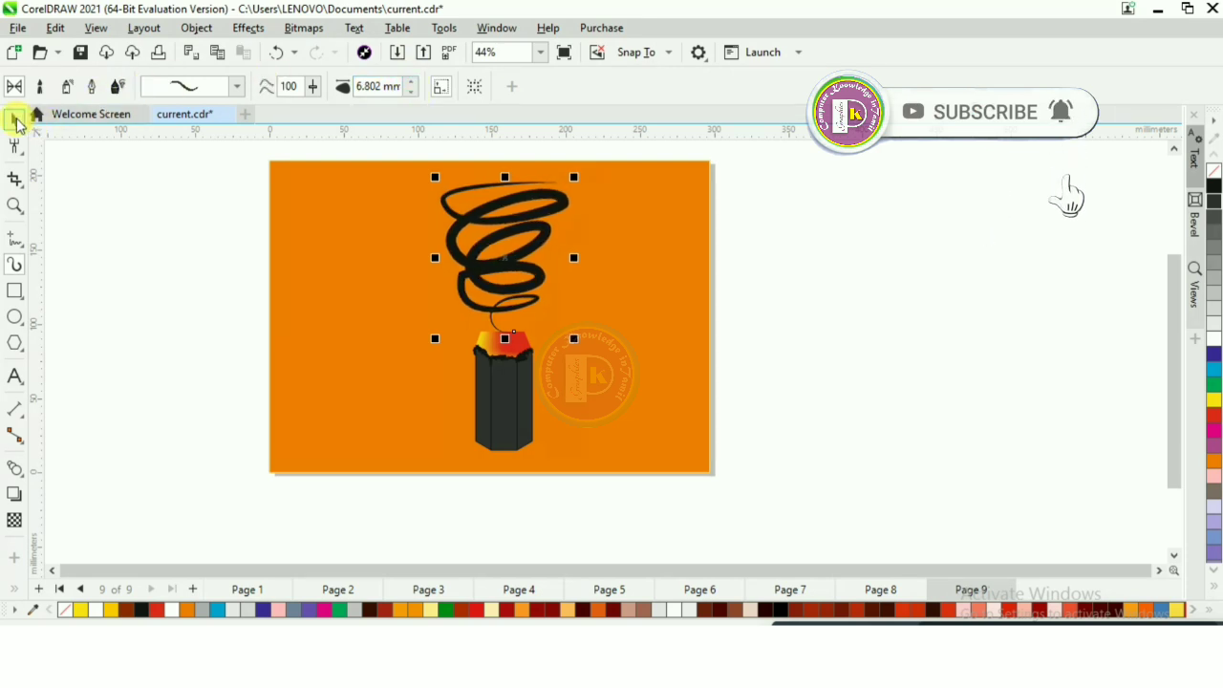
pyautogui.click(1213, 338)
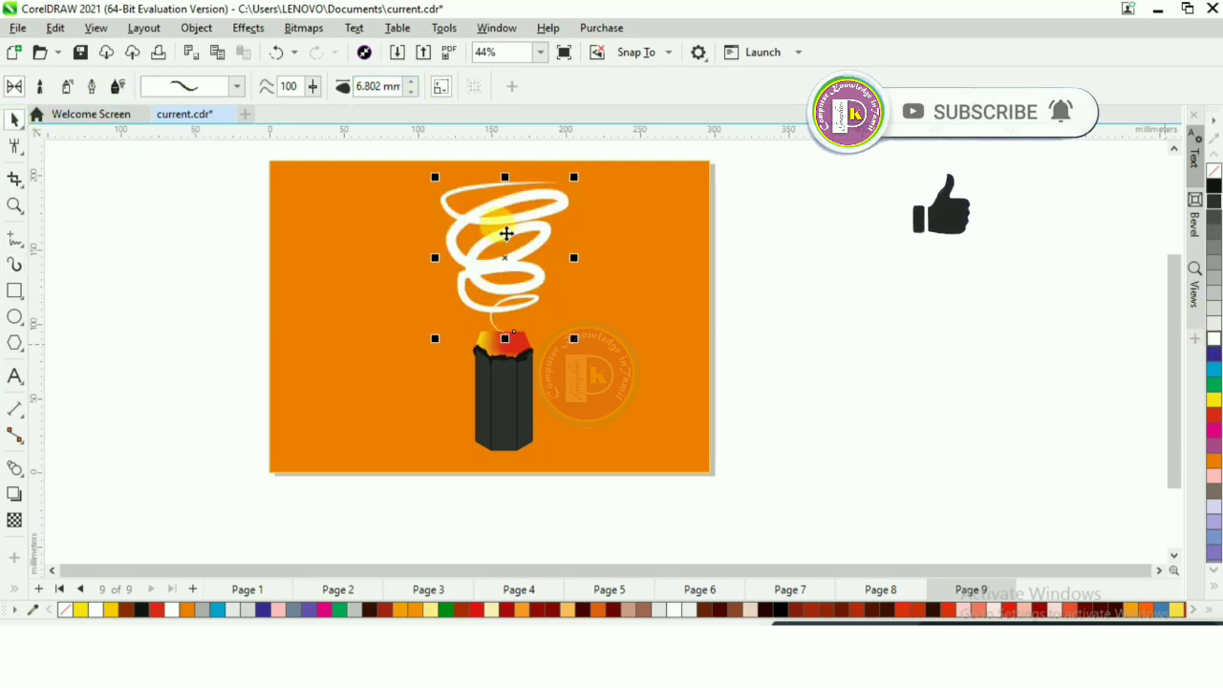
# - Break the spiral's artistic media group apart and delete its leftover control curve
pyautogui.rightClick(498, 263)
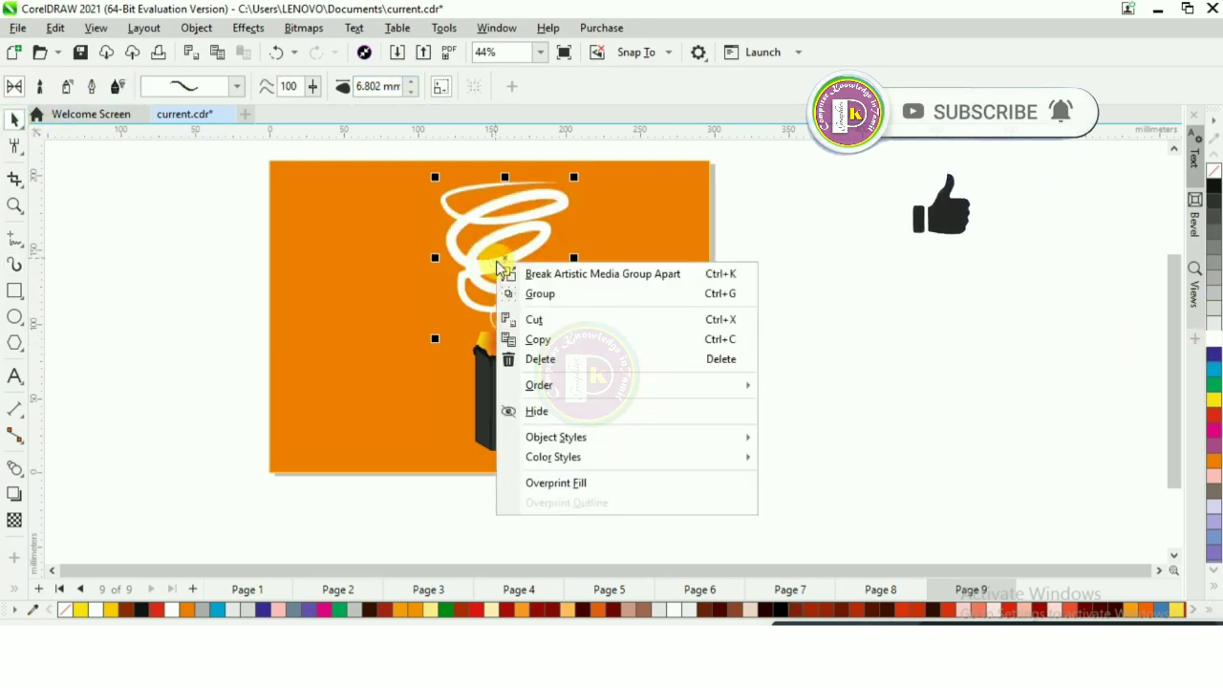
pyautogui.click(649, 275)
pyautogui.click(819, 276)
pyautogui.moveTo(507, 271); pyautogui.dragTo(627, 260)
pyautogui.press('Delete')
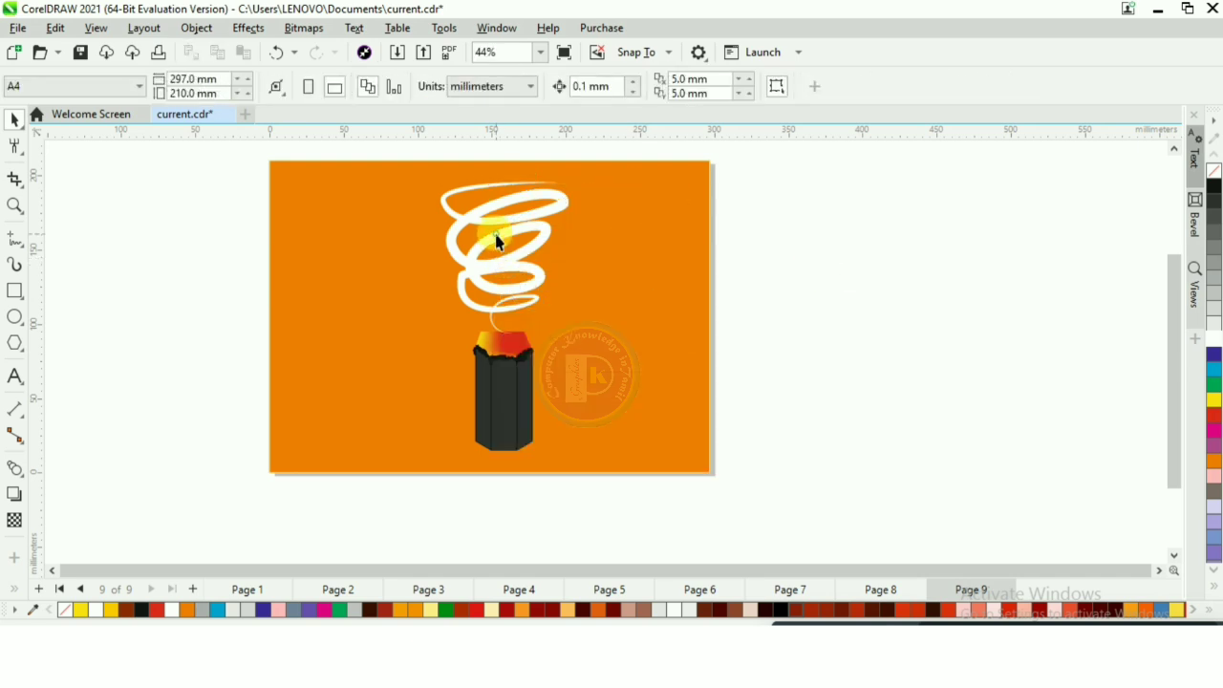
# - Apply a Gaussian Blur with a 41.8-pixel radius to the white spiral and lower it onto the colored tip
pyautogui.click(496, 234)
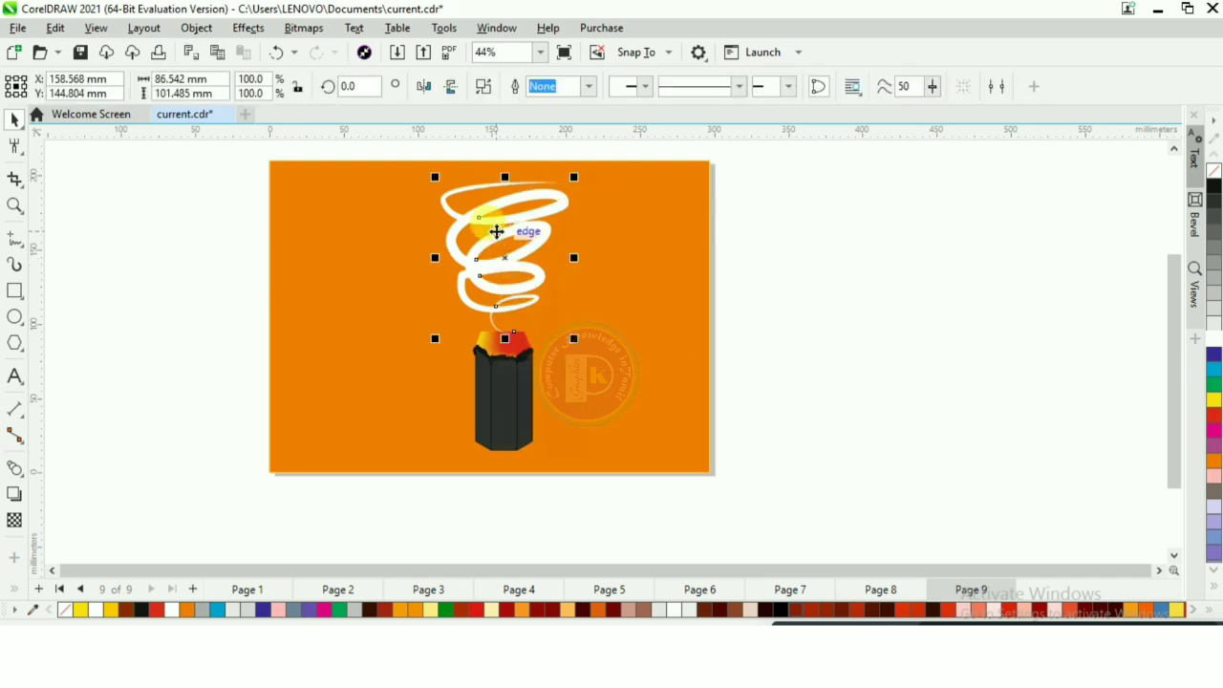
pyautogui.click(250, 29)
pyautogui.moveTo(281, 115)
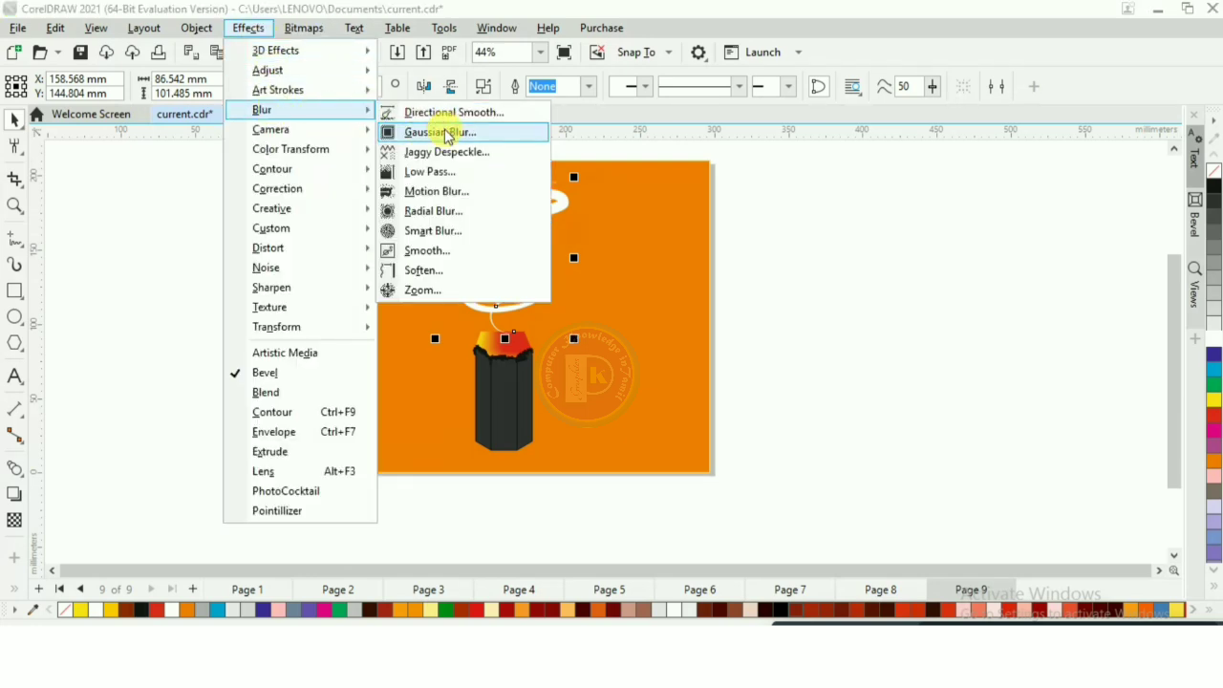
pyautogui.click(445, 133)
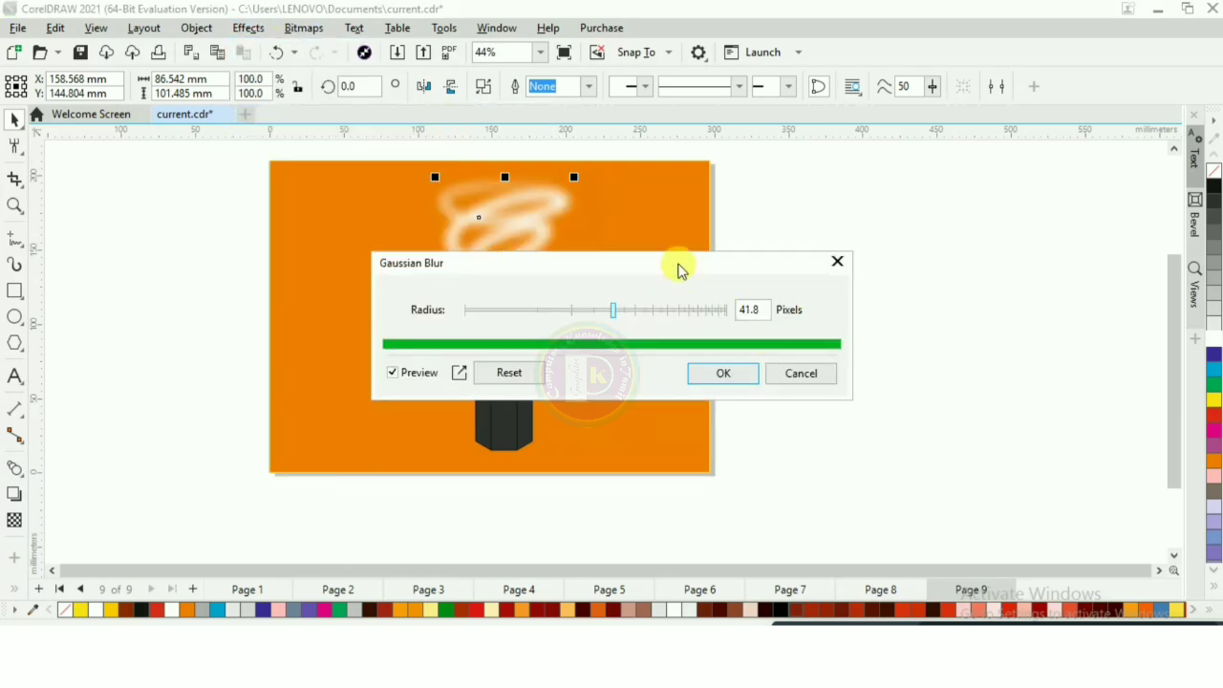
pyautogui.moveTo(682, 267); pyautogui.dragTo(919, 216)
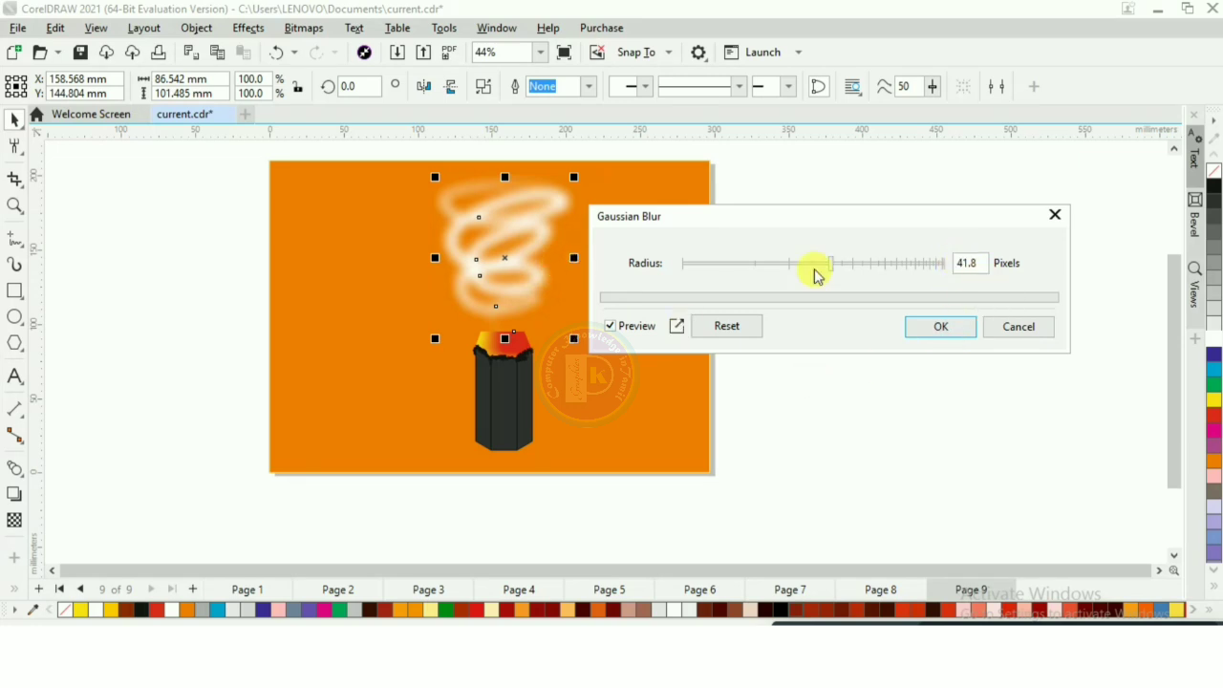
pyautogui.click(904, 327)
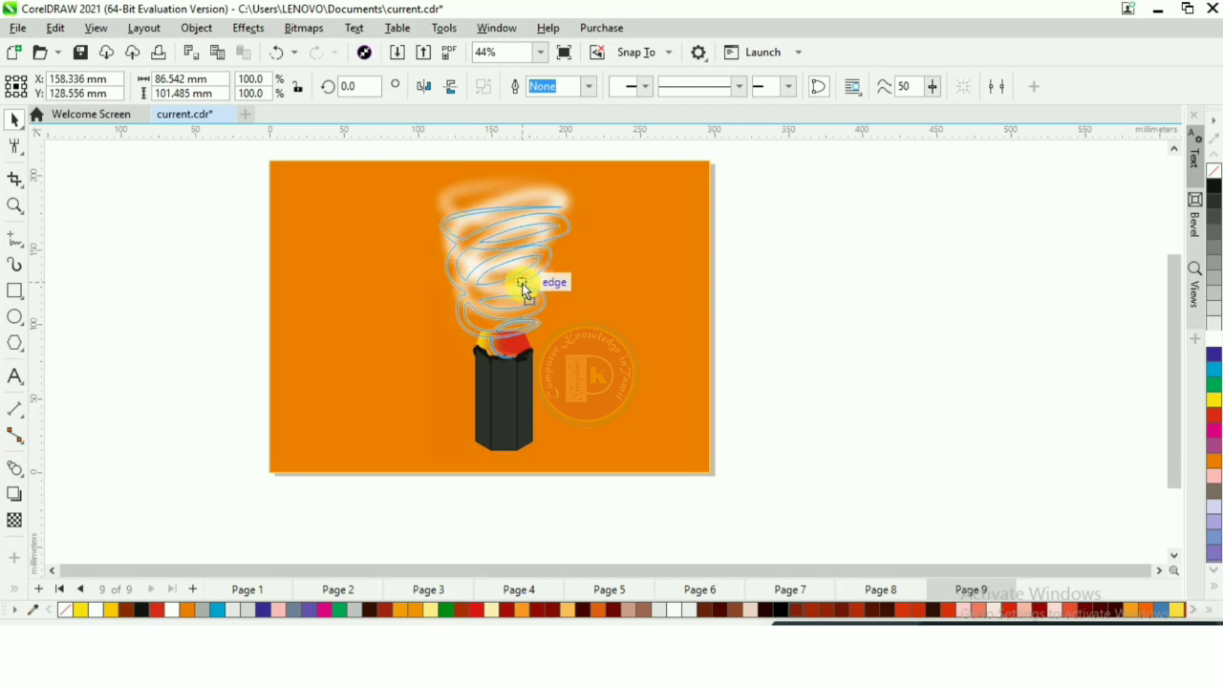
pyautogui.click(501, 346)
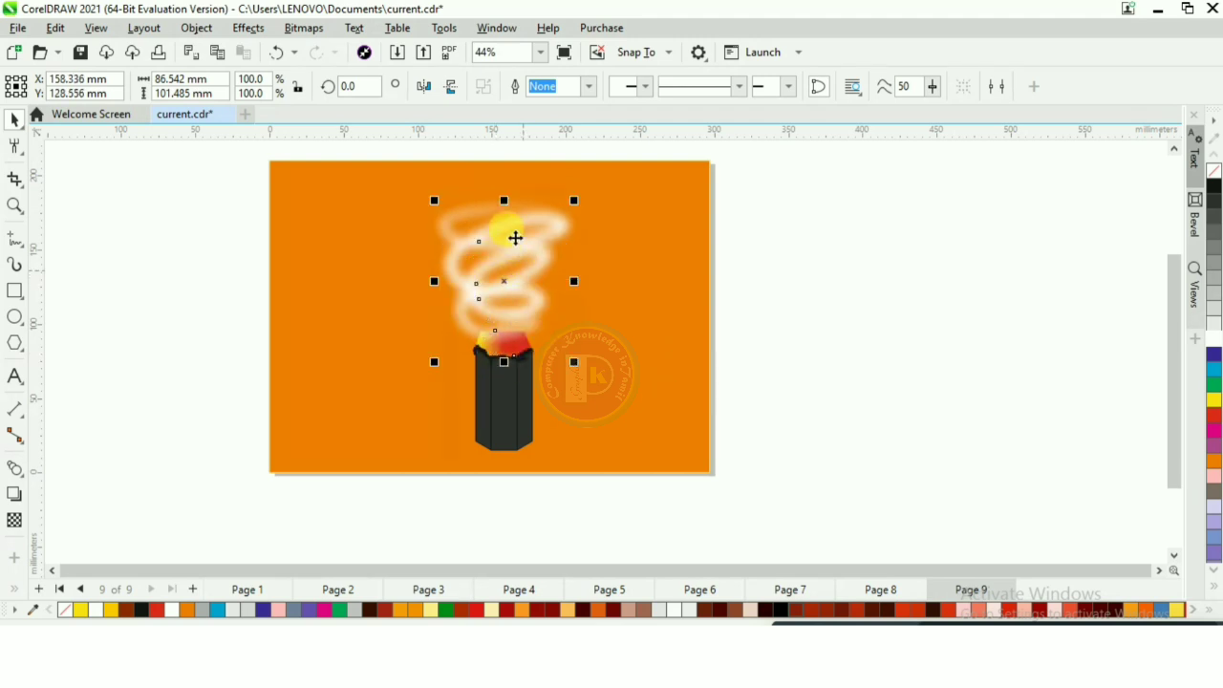
pyautogui.click(846, 345)
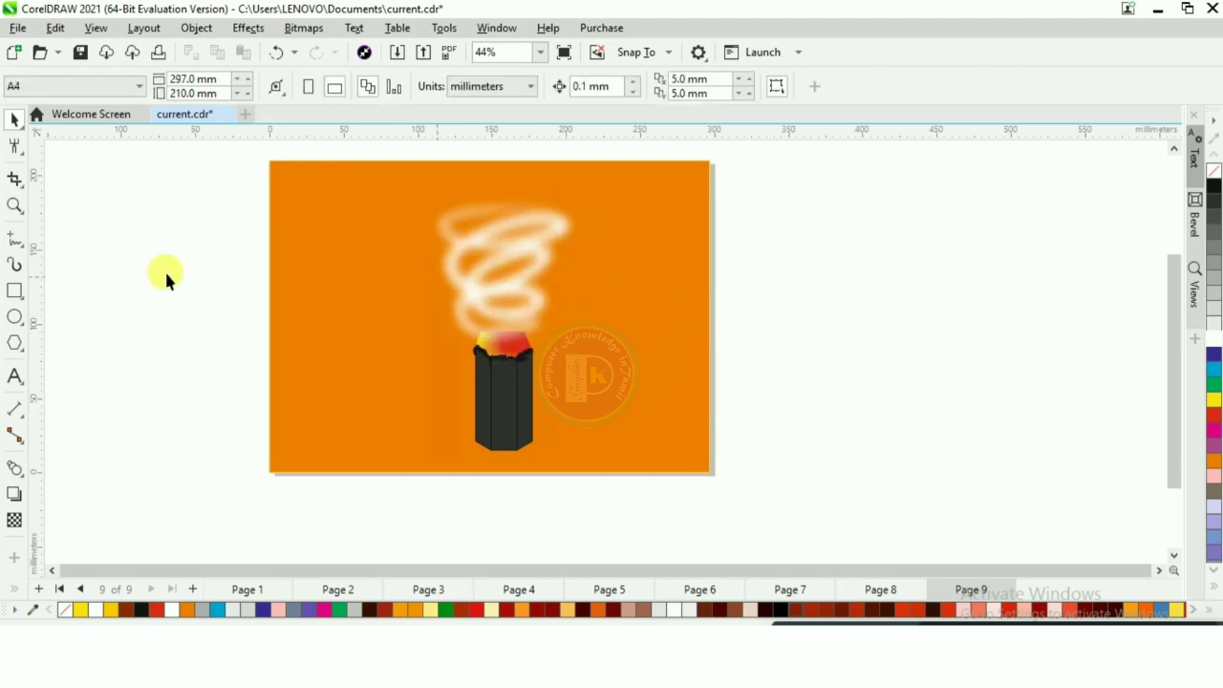
# - Sketch a jagged freehand curve about 96 by 130 mm rising from the stub toward the upper-right part of the page
pyautogui.click(14, 241)
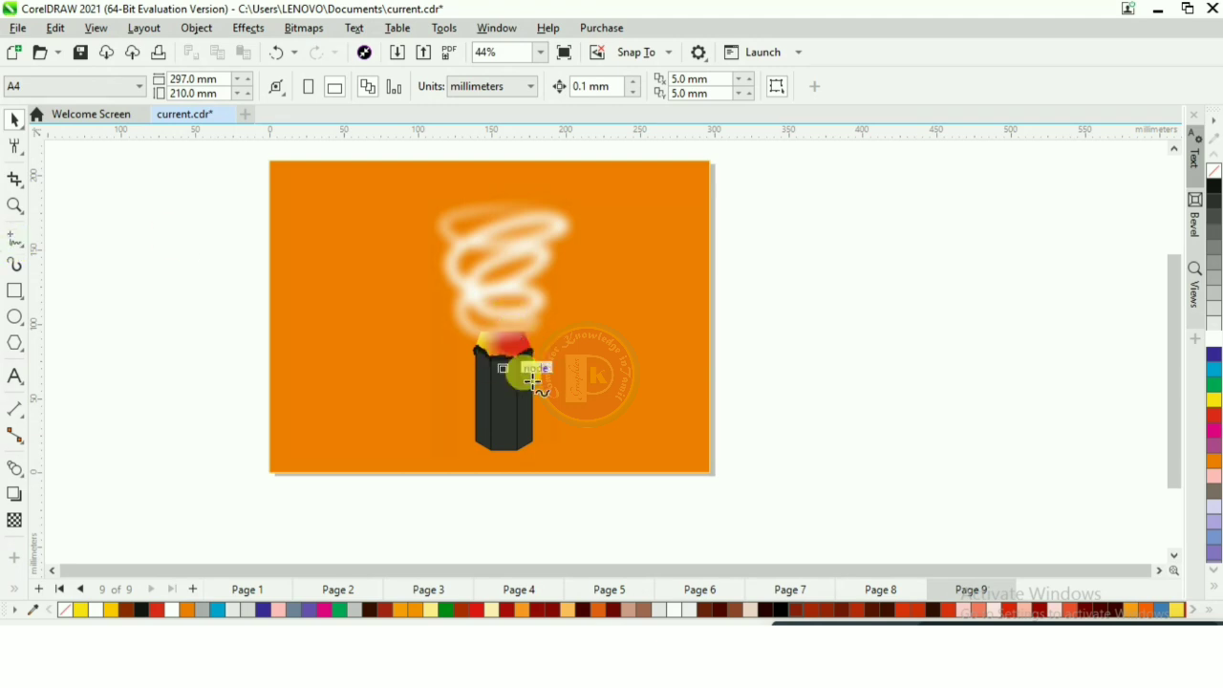
pyautogui.moveTo(535, 355)
pyautogui.mouseDown()
pyautogui.moveTo(593, 277)
pyautogui.moveTo(621, 200)
pyautogui.moveTo(658, 188)
pyautogui.moveTo(635, 215)
pyautogui.moveTo(623, 305)
pyautogui.mouseUp()
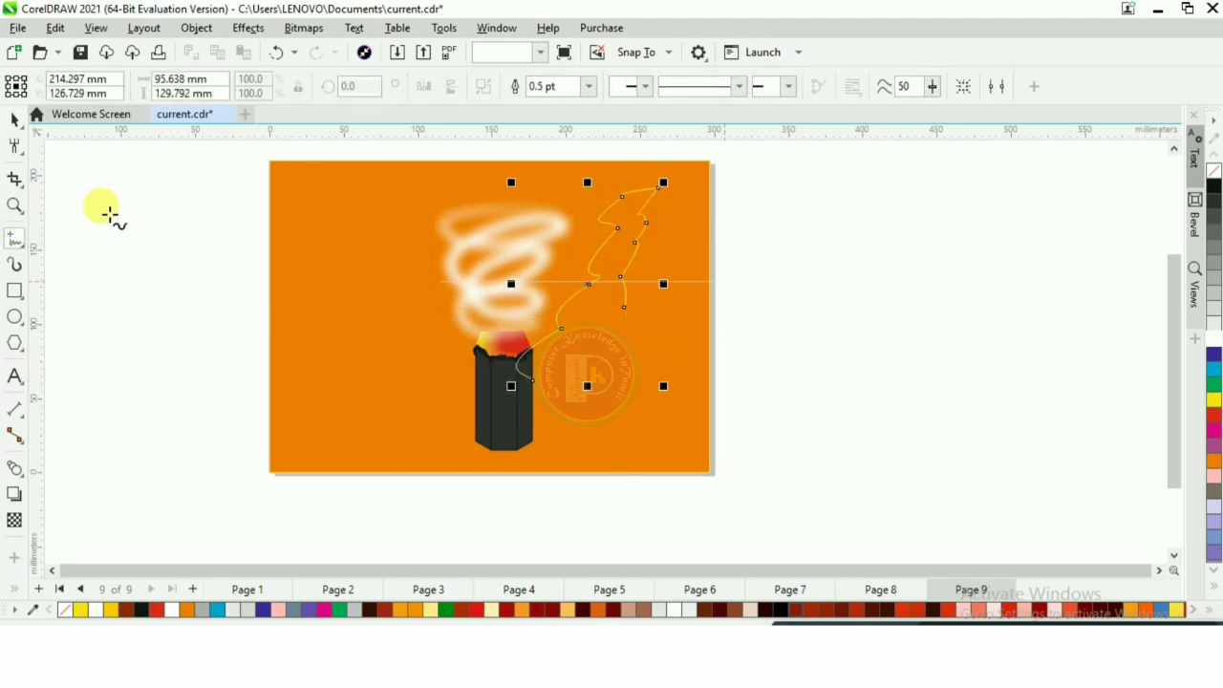
pyautogui.click(16, 121)
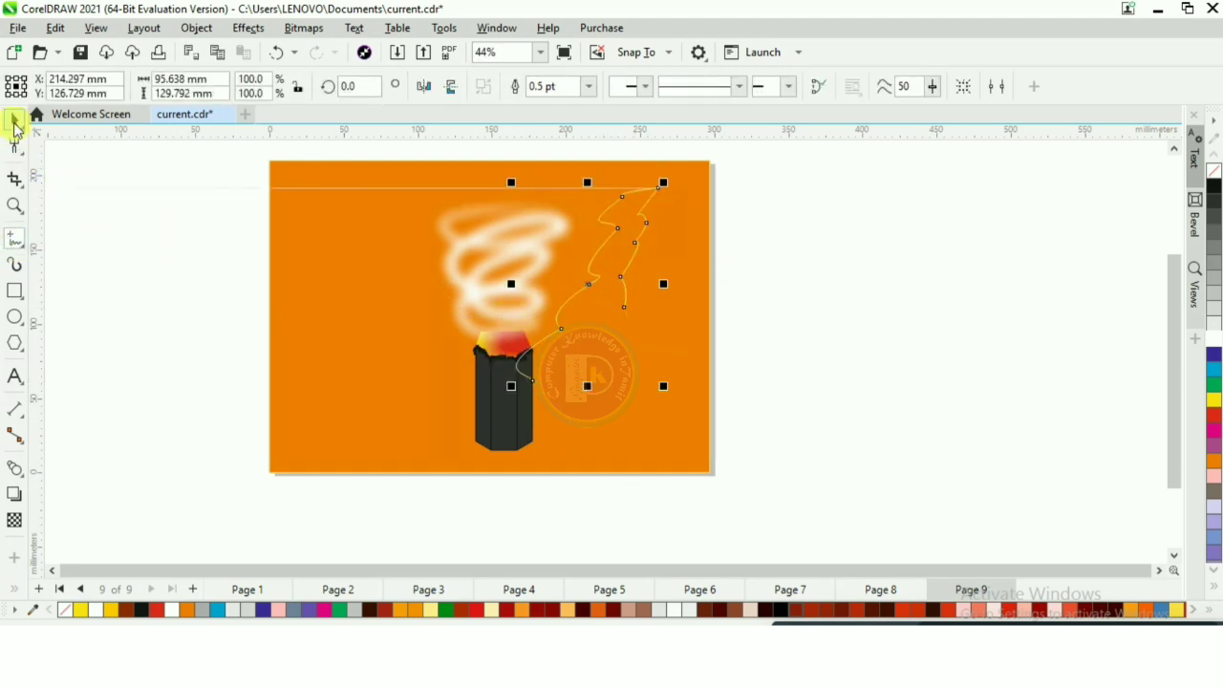
# - Apply a tapered Artistic Media preset stroke 7.302 mm wide to the jagged curve and color it white
pyautogui.click(16, 269)
pyautogui.click(413, 86)
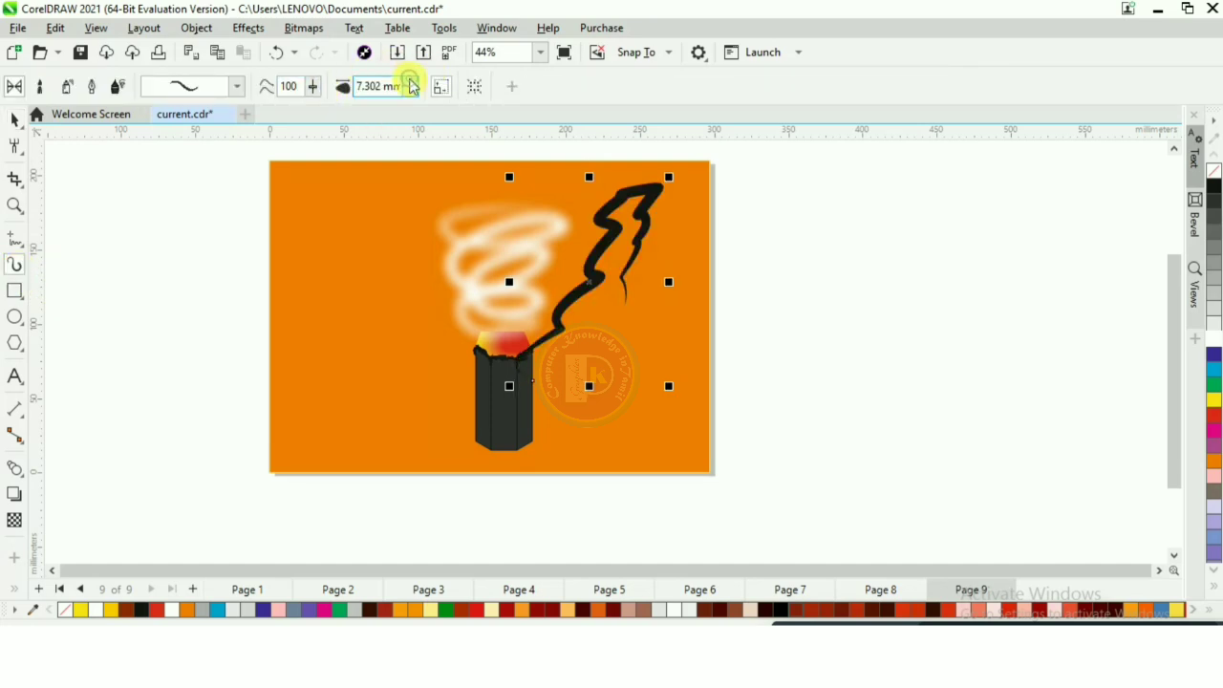
pyautogui.click(1211, 342)
pyautogui.press('space')
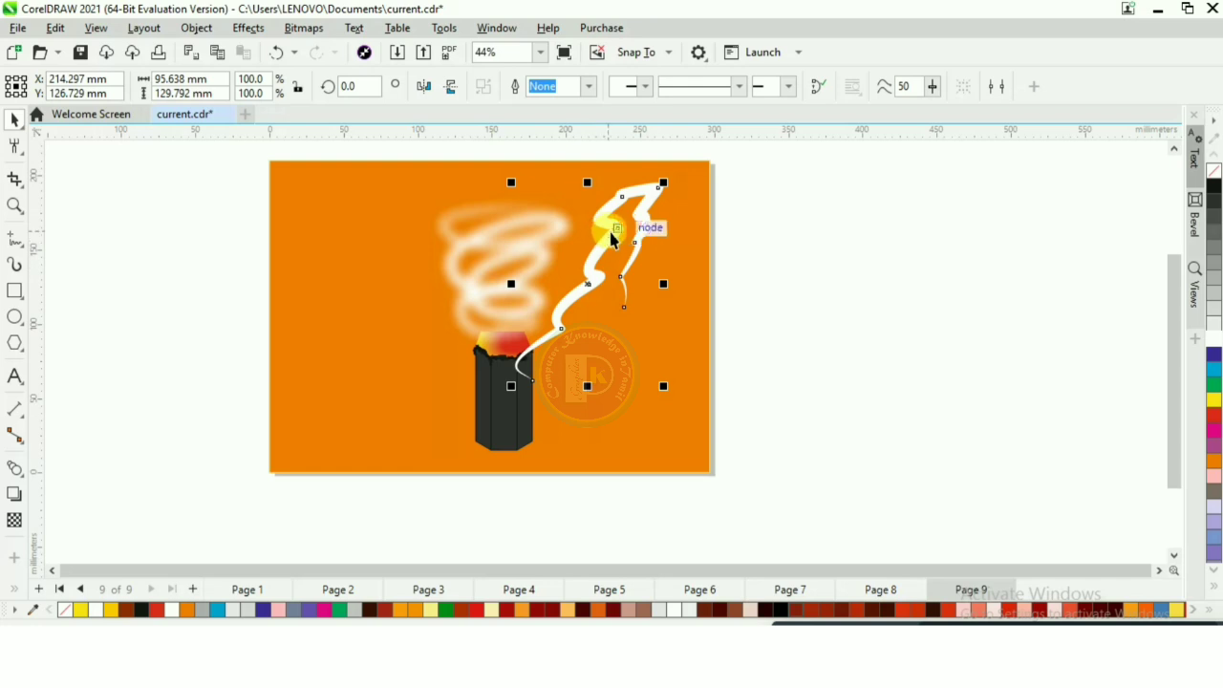
# - Break the jagged stroke's artistic media group apart and delete its leftover control curve
pyautogui.click(611, 239)
pyautogui.rightClick(612, 238)
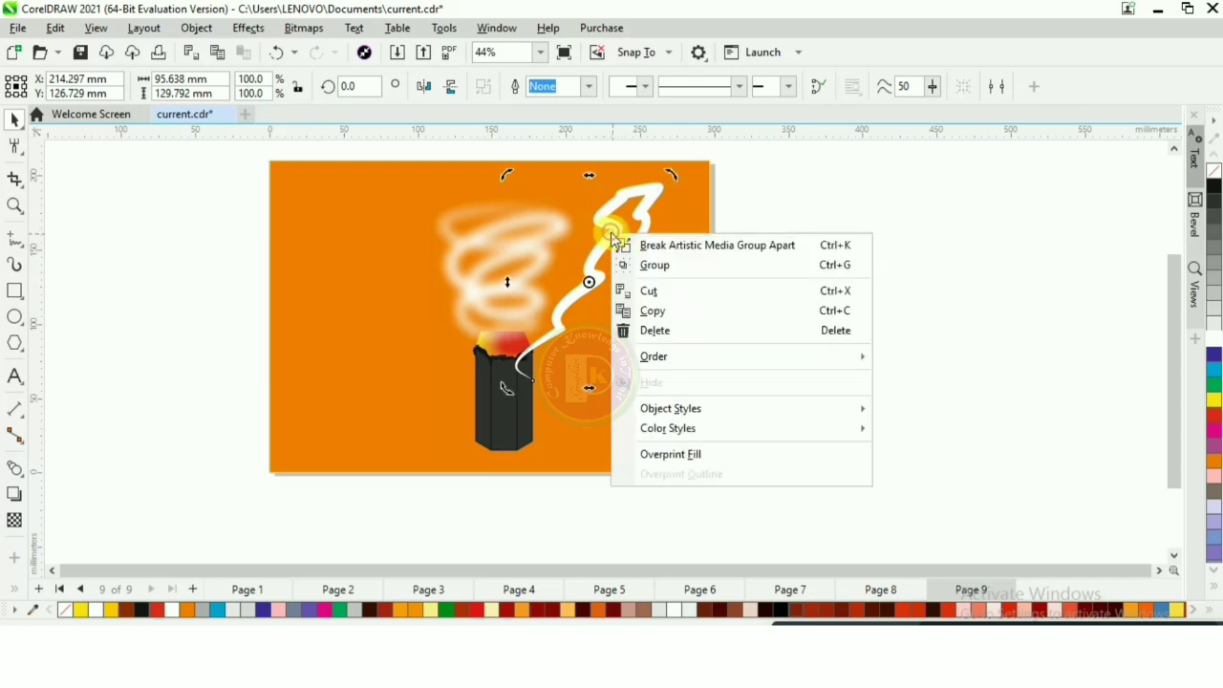
pyautogui.click(710, 250)
pyautogui.press('Escape')
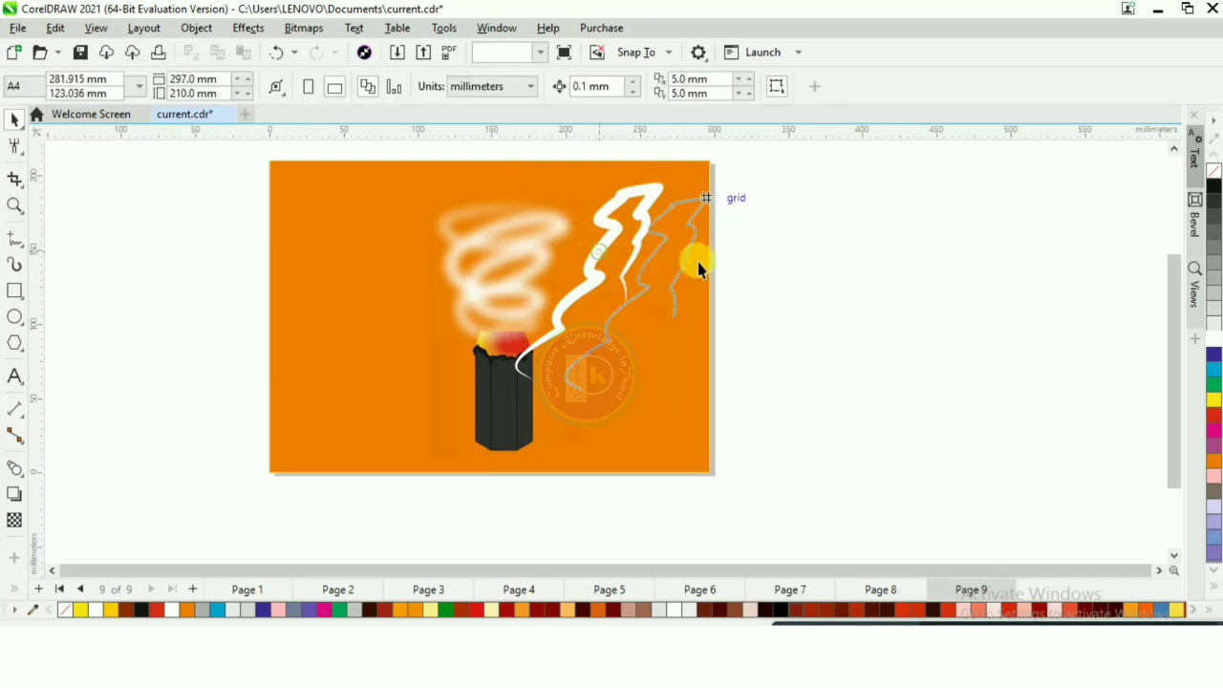
pyautogui.click(699, 264)
# - Apply a Gaussian Blur with a 73.8-pixel radius to the jagged white stroke
pyautogui.click(601, 241)
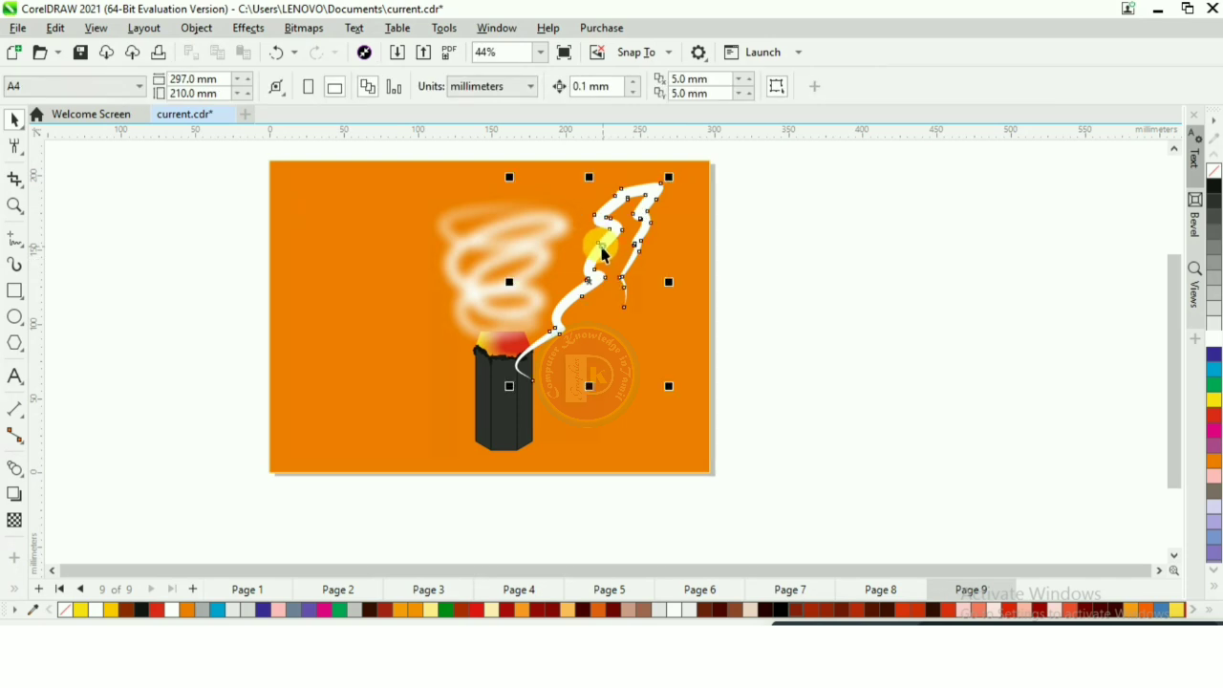
pyautogui.click(239, 32)
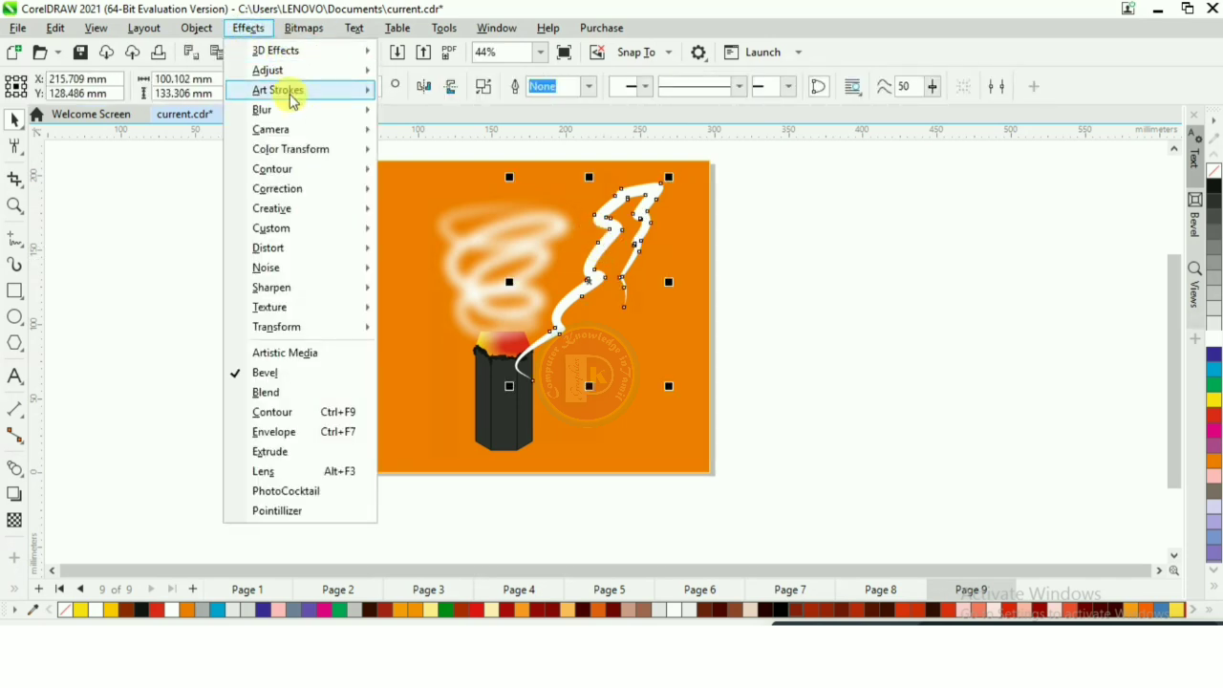
pyautogui.moveTo(306, 110)
pyautogui.click(468, 143)
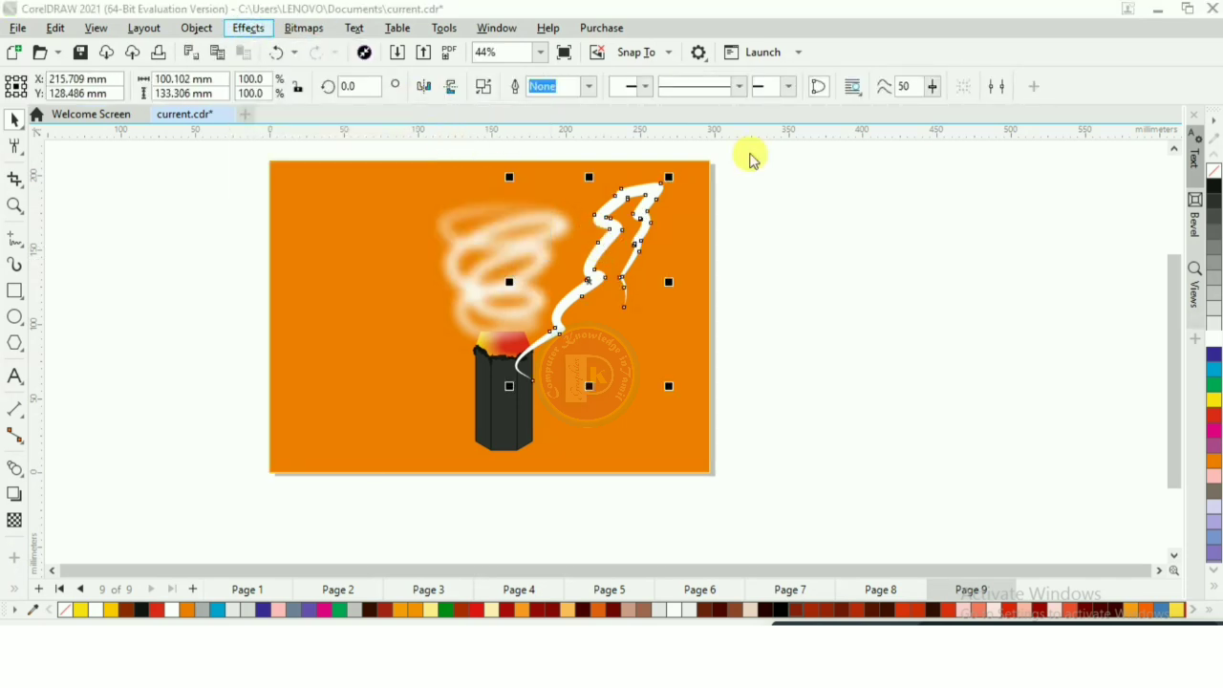
pyautogui.moveTo(731, 263); pyautogui.dragTo(766, 248)
pyautogui.moveTo(889, 205); pyautogui.dragTo(1054, 151)
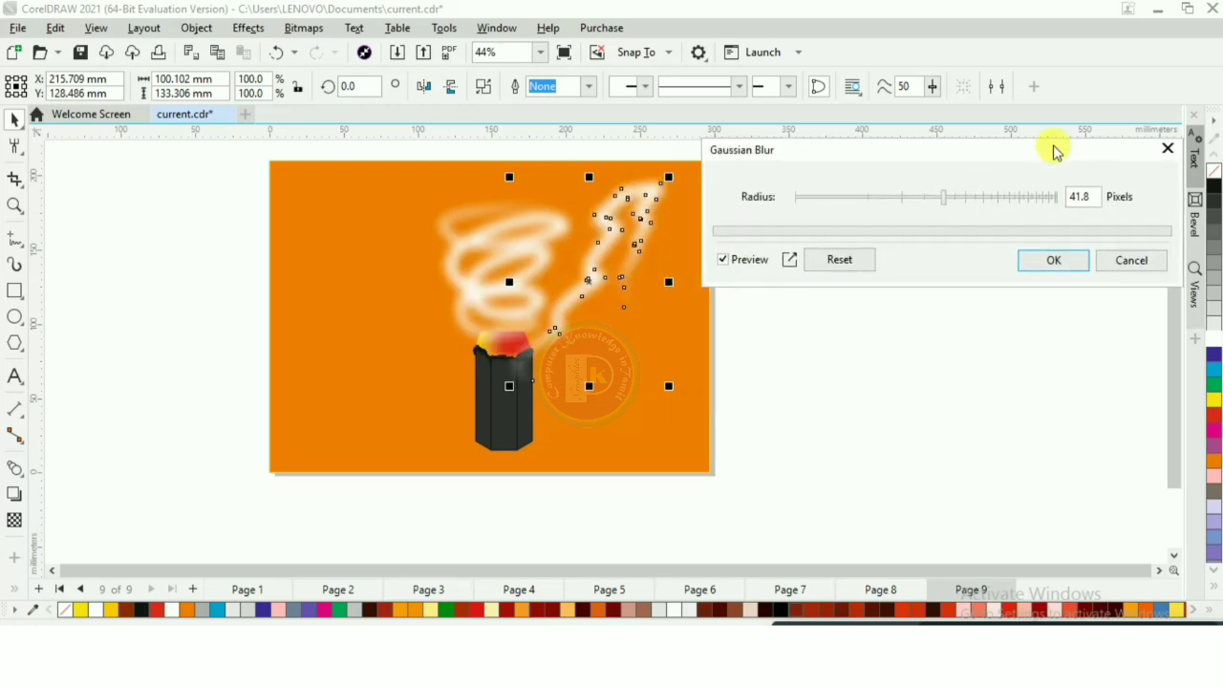
pyautogui.click(981, 198)
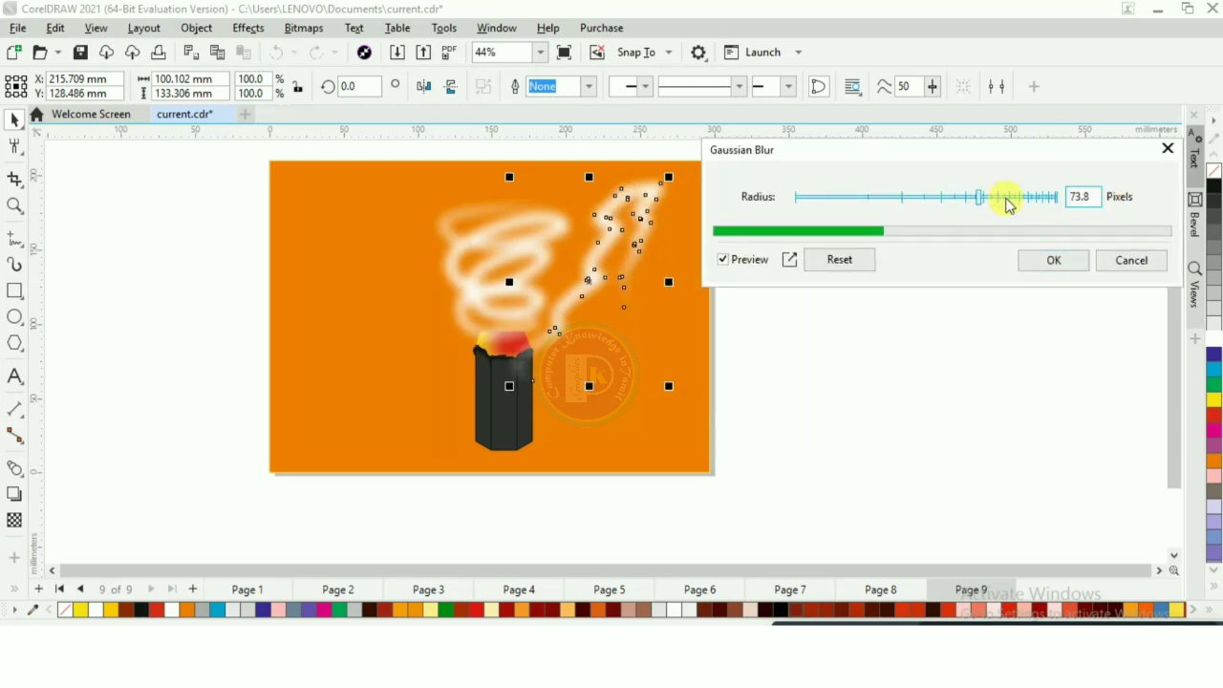
pyautogui.click(1053, 262)
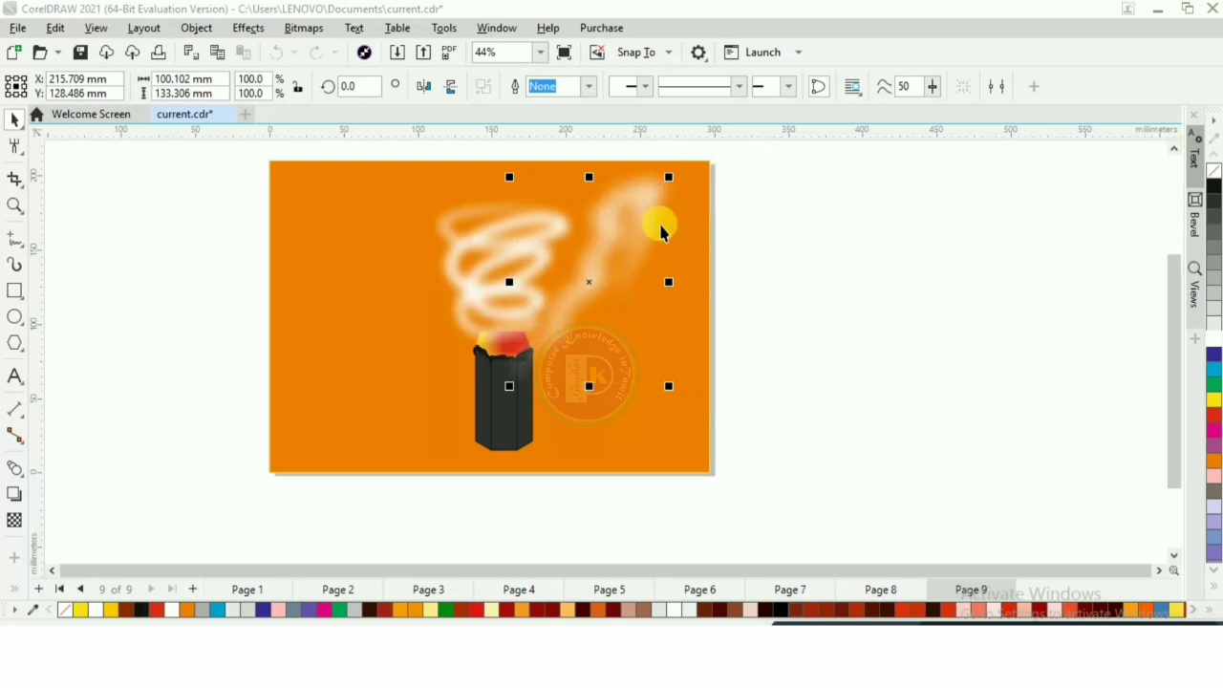
# - Reposition the blurred wisp beside the spiral so it rises from the tip, centered at about X 202 mm, Y 121 mm
pyautogui.moveTo(585, 219); pyautogui.dragTo(588, 210)
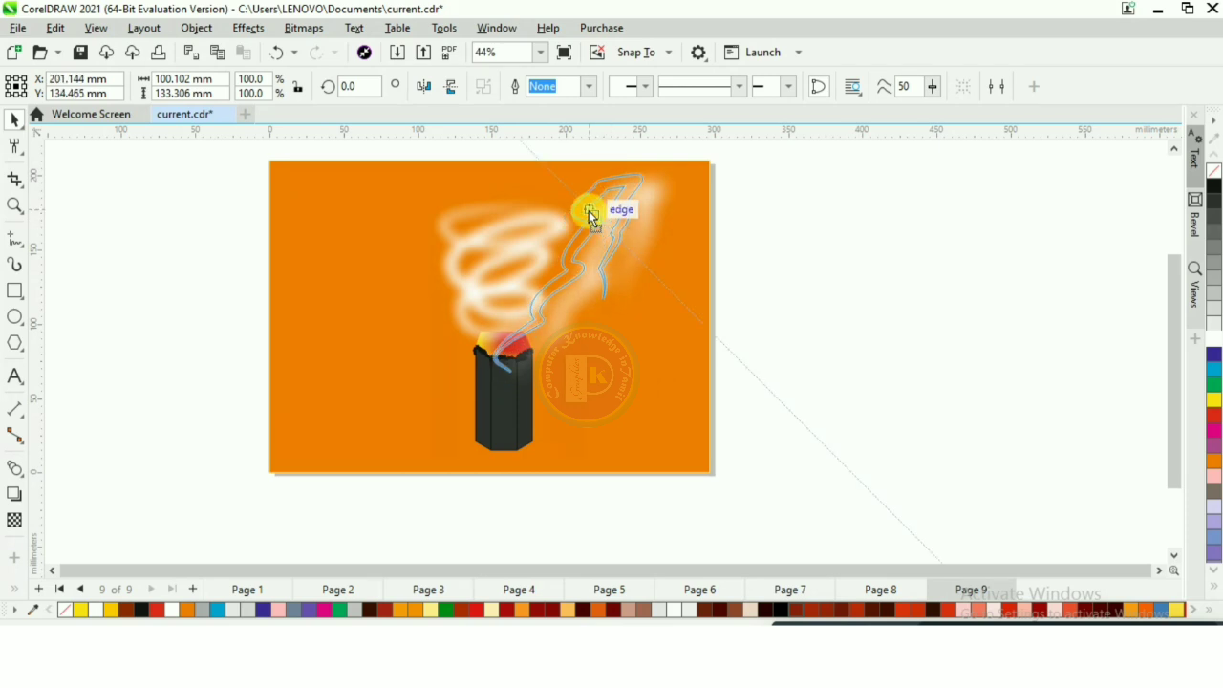
pyautogui.click(859, 276)
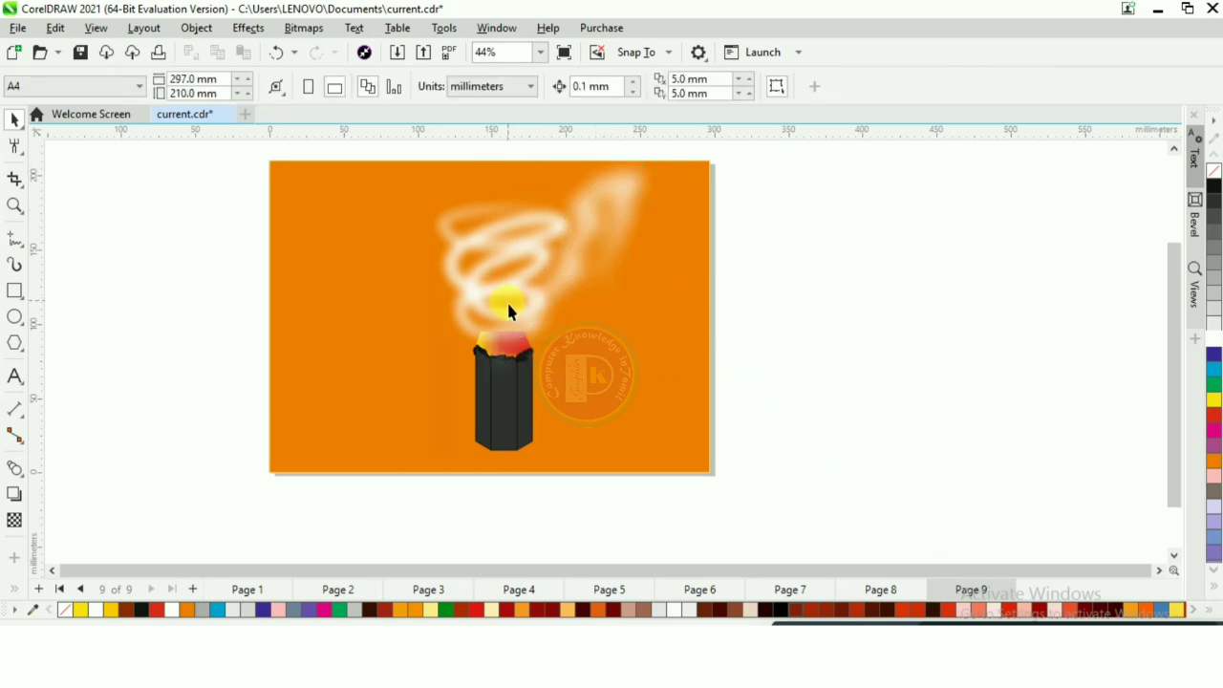
pyautogui.scroll(-2, 509, 307)
pyautogui.scroll(1, 518, 256)
pyautogui.scroll(2, 517, 256)
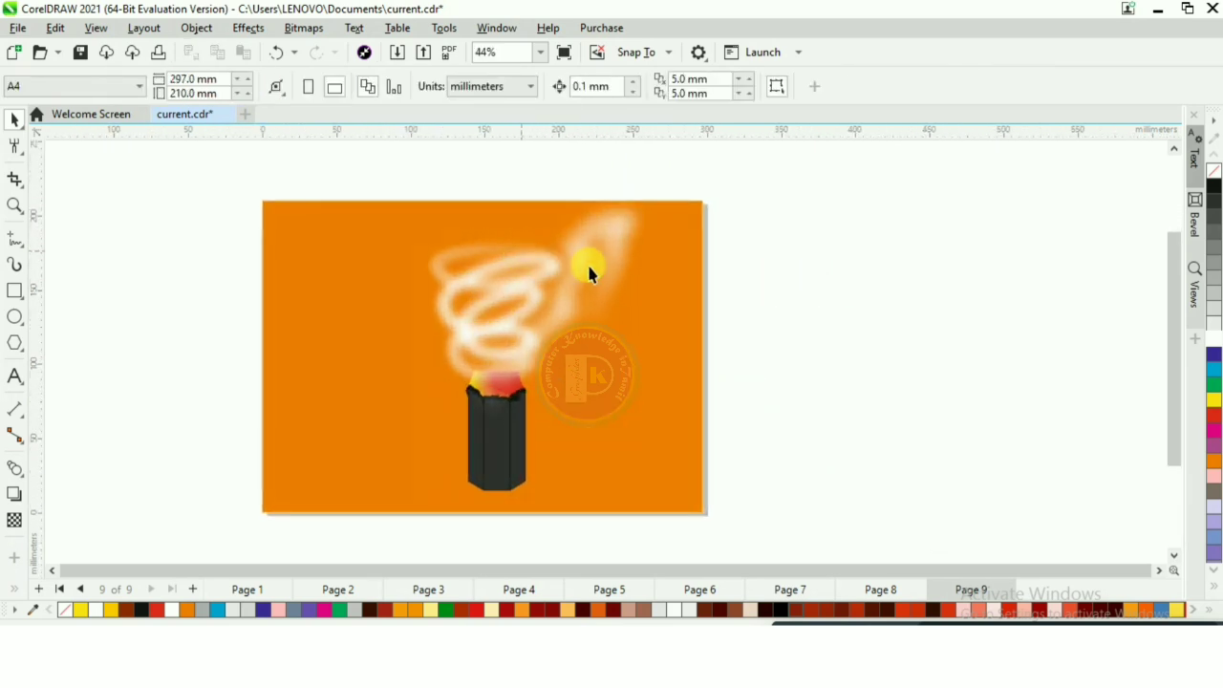
pyautogui.click(563, 277)
pyautogui.click(571, 269)
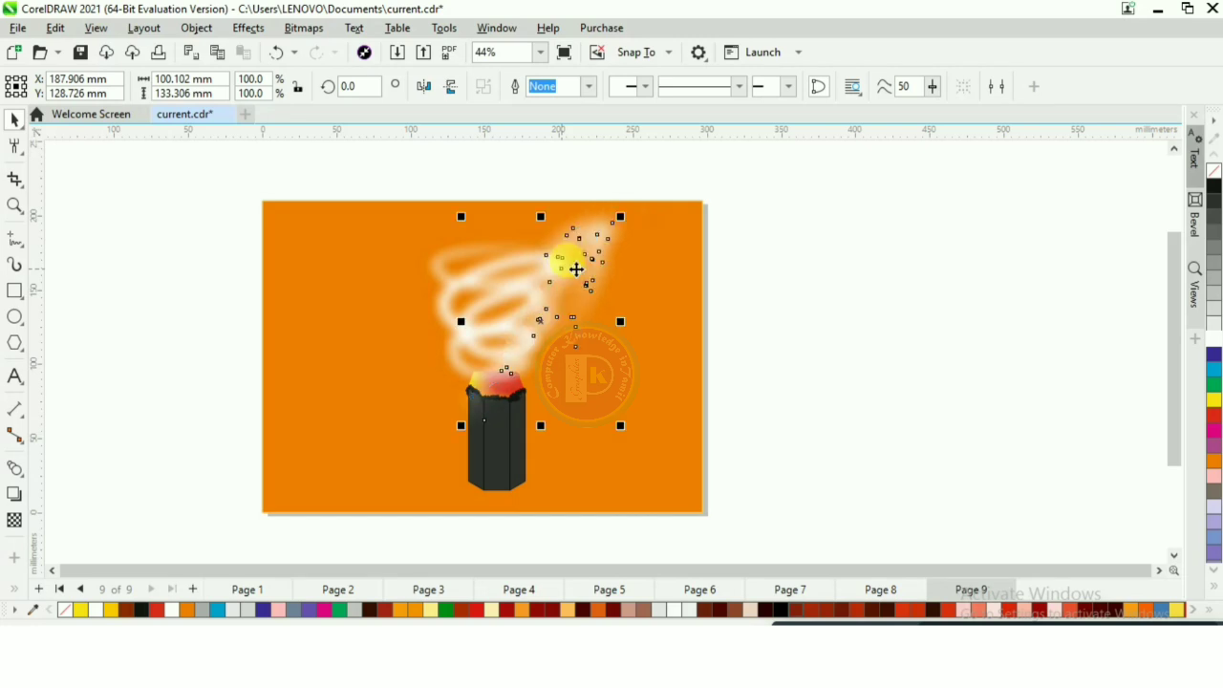
pyautogui.moveTo(600, 234); pyautogui.dragTo(621, 246)
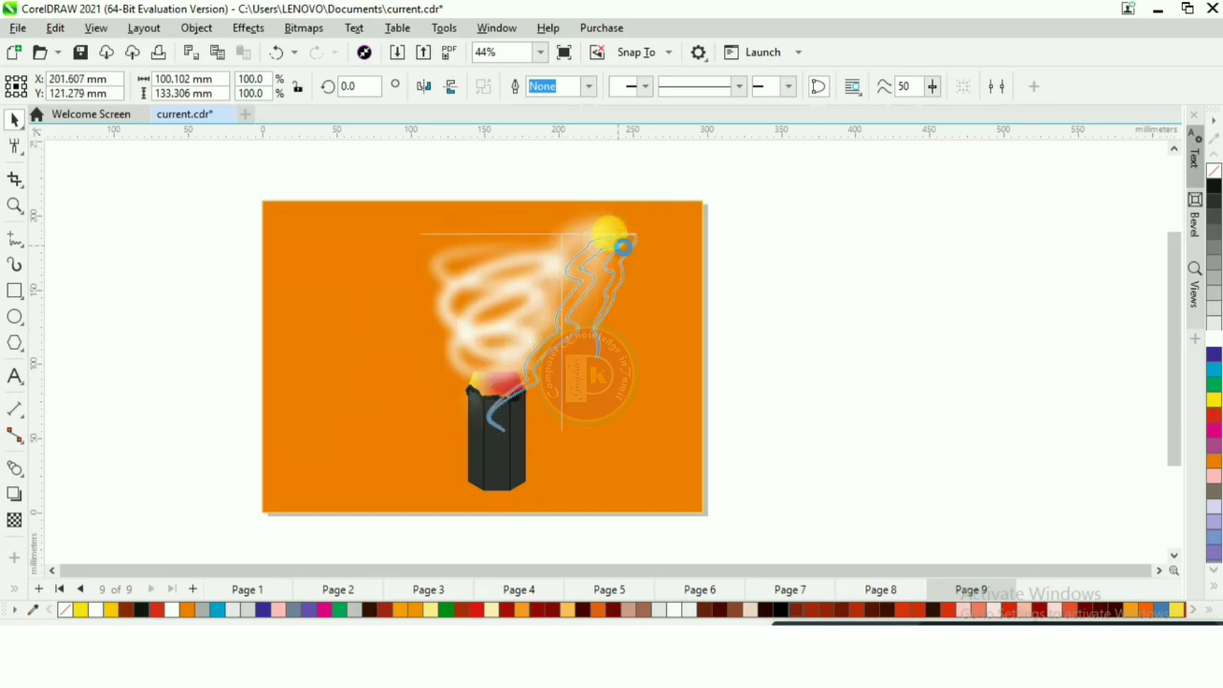
pyautogui.click(675, 307)
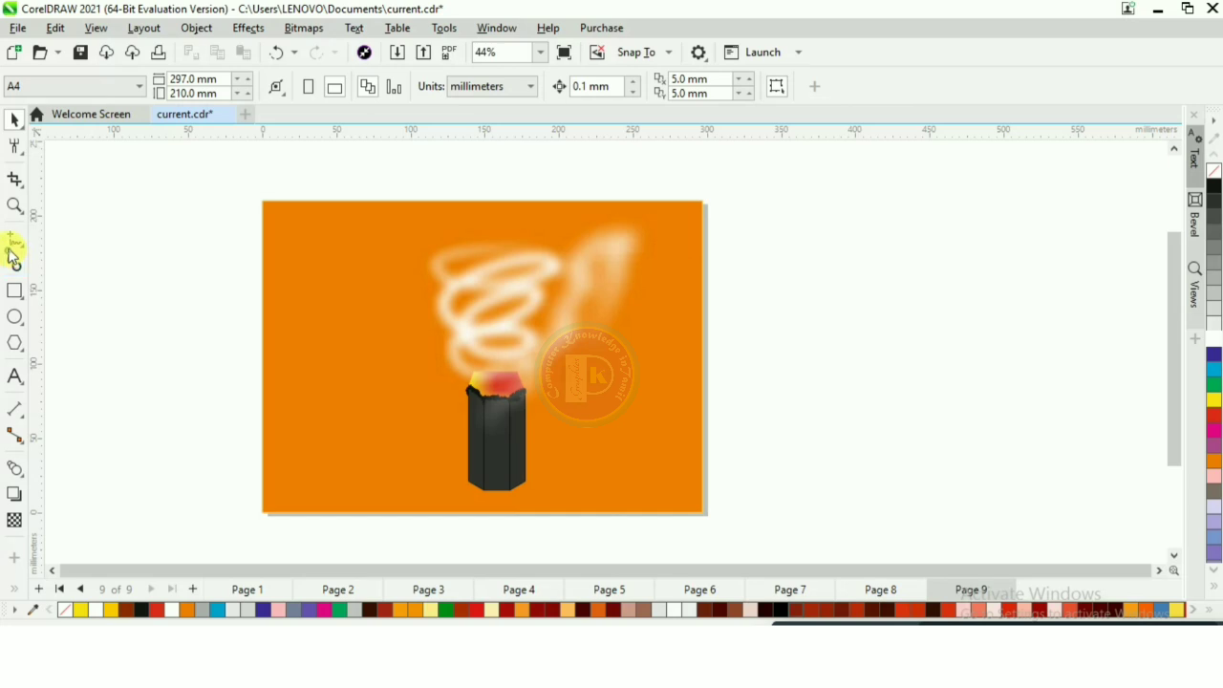
# - Sketch a looping freehand curve about 158 by 120 mm left of the spiral and give it a white 7.802 mm Artistic Media stroke
pyautogui.moveTo(479, 359)
pyautogui.mouseDown()
pyautogui.moveTo(458, 382)
pyautogui.moveTo(411, 277)
pyautogui.moveTo(414, 356)
pyautogui.moveTo(329, 293)
pyautogui.mouseUp()
pyautogui.click(14, 120)
pyautogui.click(14, 265)
pyautogui.click(411, 82)
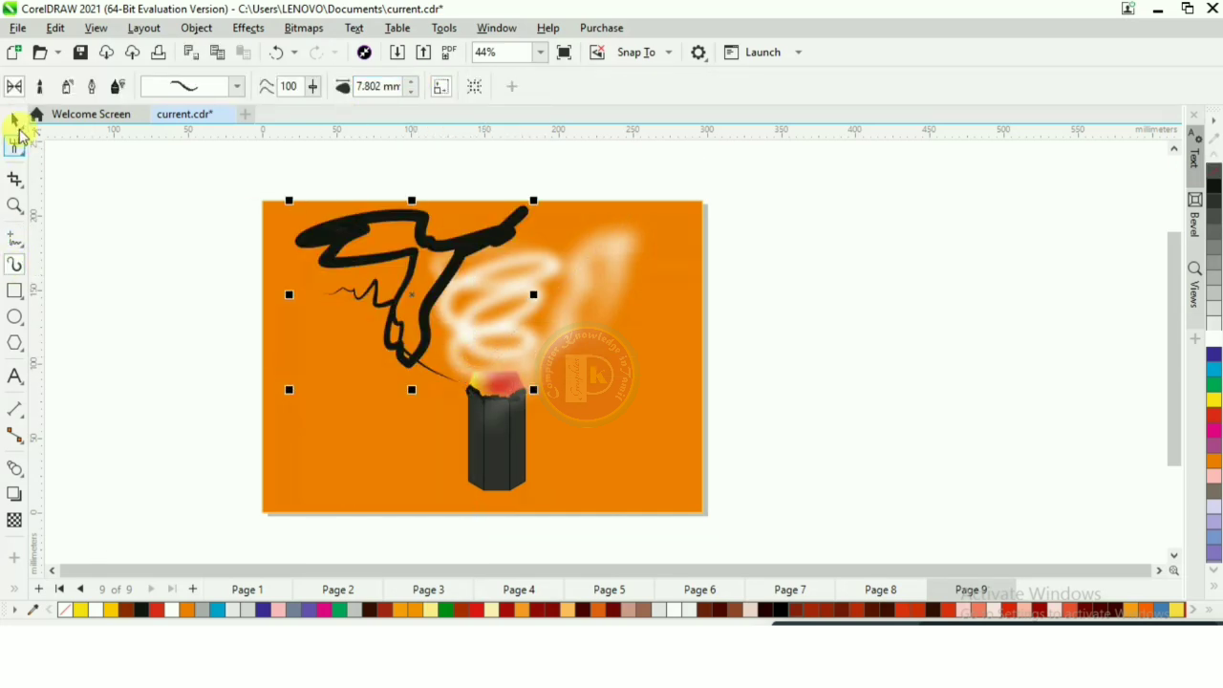
pyautogui.click(14, 119)
pyautogui.click(172, 609)
# - Break the new looping stroke's artistic media group apart and soften the white shape with a Gaussian Blur
pyautogui.hotkey('ctrl', 'k')
pyautogui.click(428, 237)
pyautogui.click(248, 28)
pyautogui.click(447, 151)
pyautogui.moveTo(682, 269); pyautogui.dragTo(928, 205)
pyautogui.click(966, 310)
# - Move the blurred left shape down toward the stub and apply a Gaussian Blur with a 107.9-pixel radius to it
pyautogui.moveTo(447, 282); pyautogui.dragTo(480, 332)
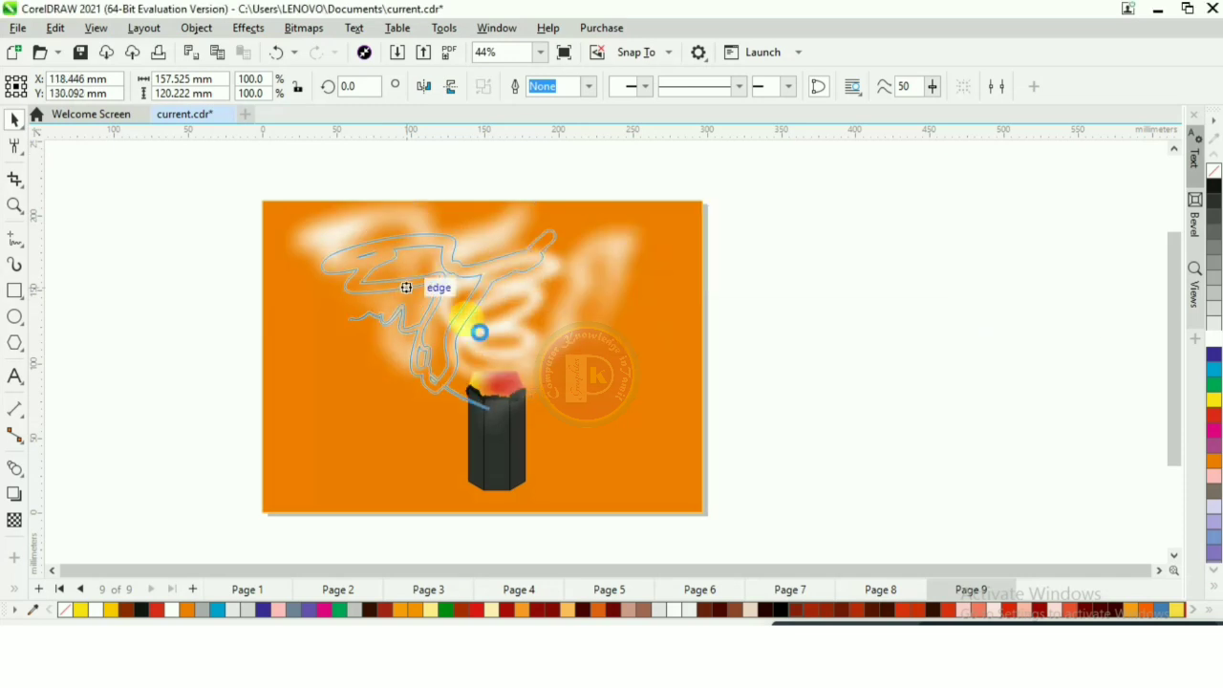
pyautogui.click(501, 298)
pyautogui.click(391, 287)
pyautogui.click(248, 28)
pyautogui.moveTo(266, 109)
pyautogui.click(477, 132)
pyautogui.moveTo(659, 262); pyautogui.dragTo(861, 178)
pyautogui.click(876, 230)
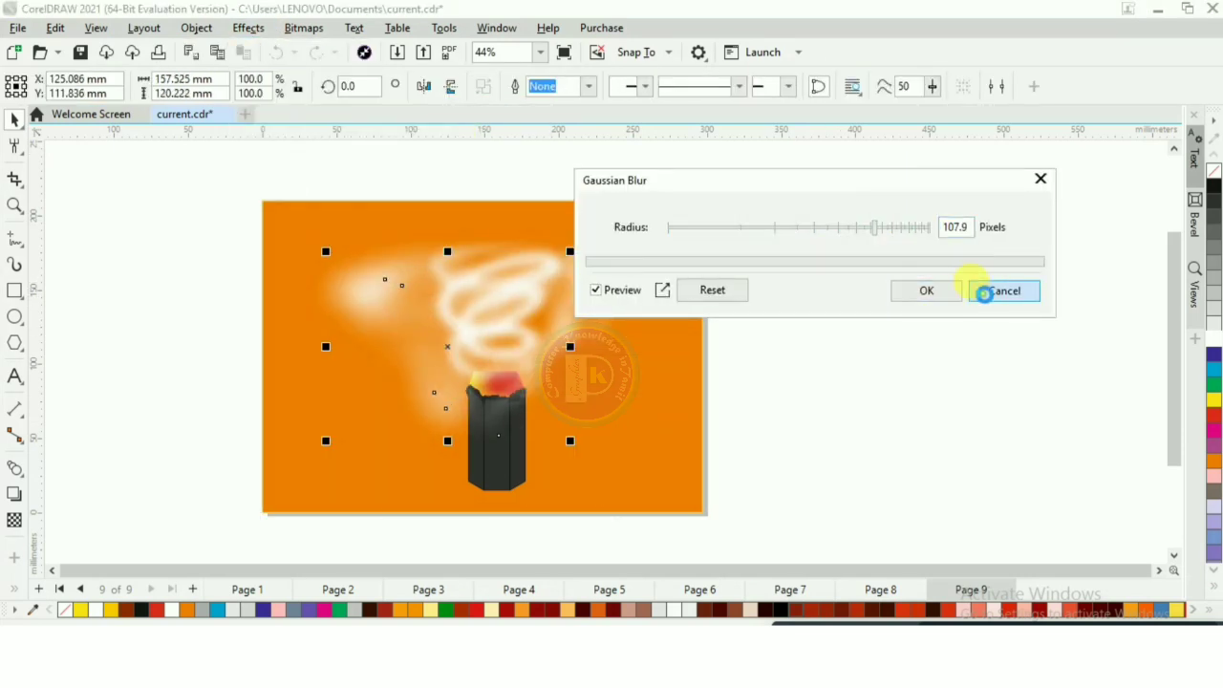
pyautogui.click(929, 290)
# - Blur the middle spiral further with another Gaussian Blur so its loops merge into soft smoke
pyautogui.click(523, 258)
pyautogui.click(248, 27)
pyautogui.click(449, 150)
pyautogui.moveTo(737, 260); pyautogui.dragTo(967, 169)
pyautogui.click(868, 219)
pyautogui.click(929, 285)
pyautogui.click(859, 257)
# - Recolour the blurred left smoke shape, the looping one reaching down beside the stub, from the palette to light gray
pyautogui.scroll(1, 588, 253)
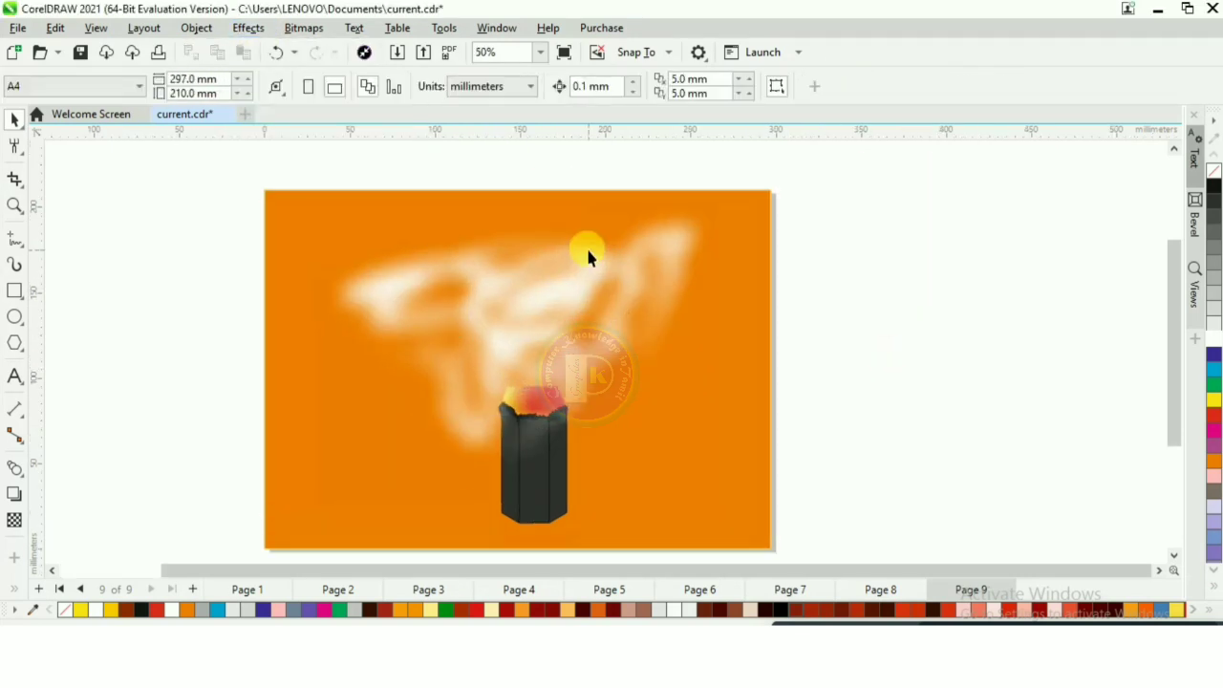
pyautogui.scroll(-1, 588, 252)
pyautogui.scroll(-1, 588, 256)
pyautogui.moveTo(493, 297); pyautogui.dragTo(721, 382)
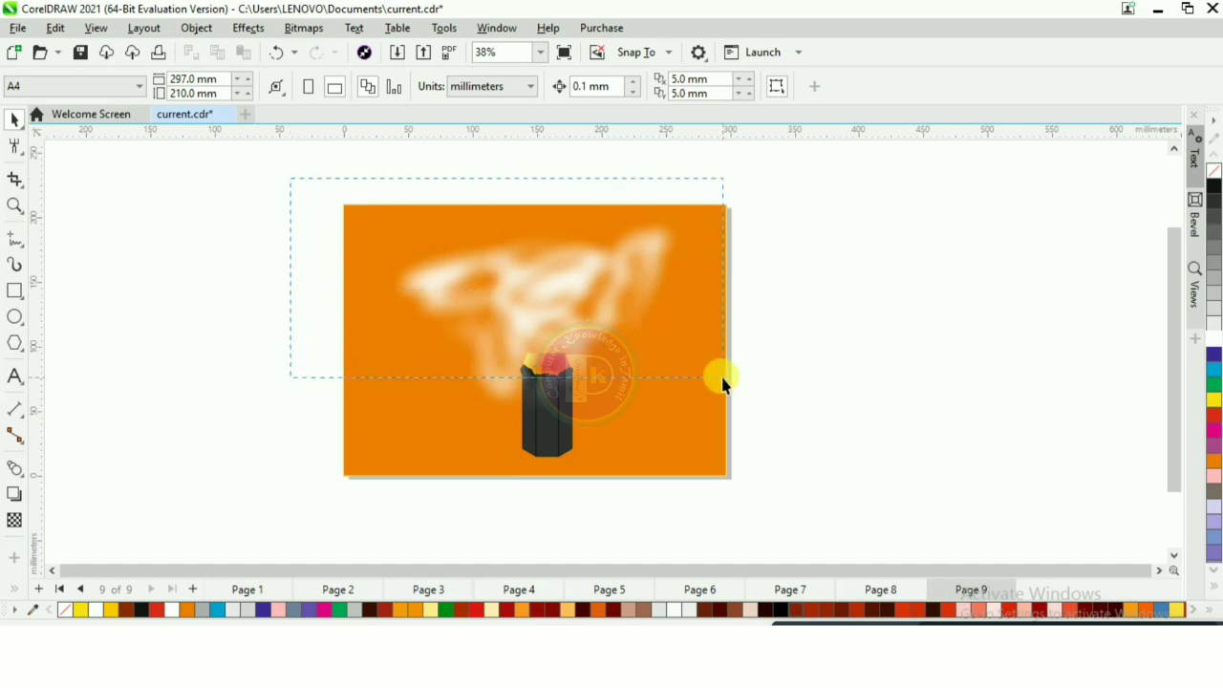
pyautogui.click(539, 256)
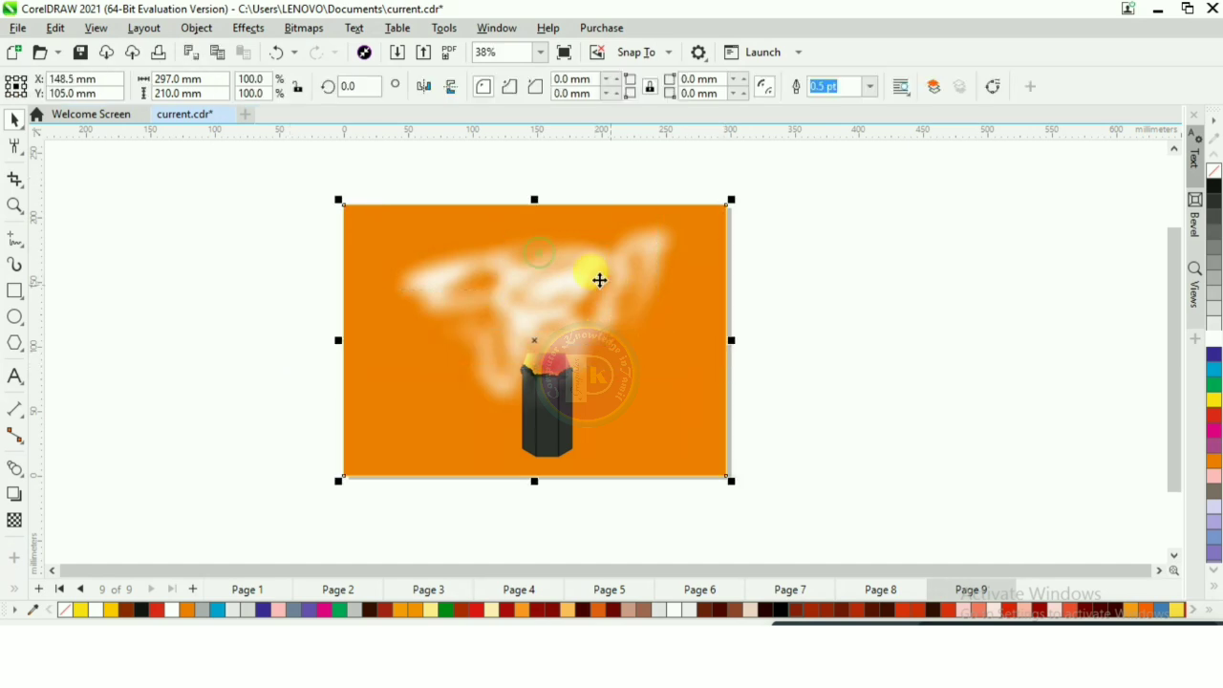
pyautogui.click(536, 296)
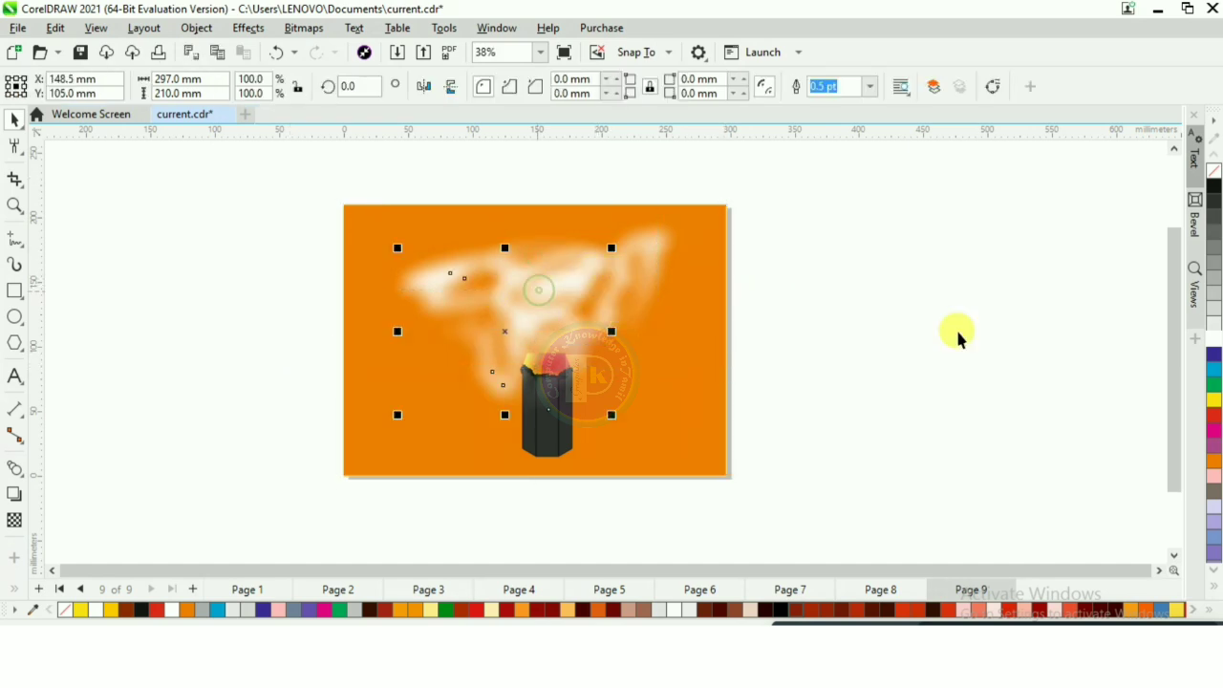
pyautogui.click(1214, 312)
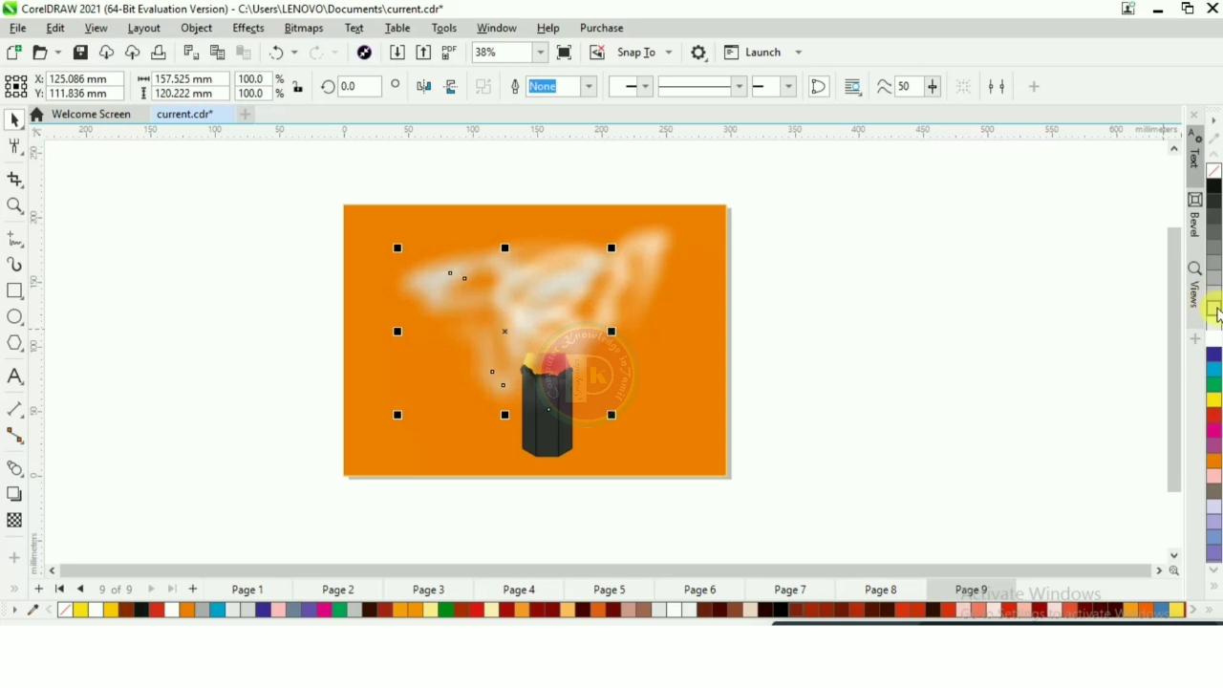
# - Give the blurred smoke shape rising on the right the same light gray fill and deselect it
pyautogui.click(619, 260)
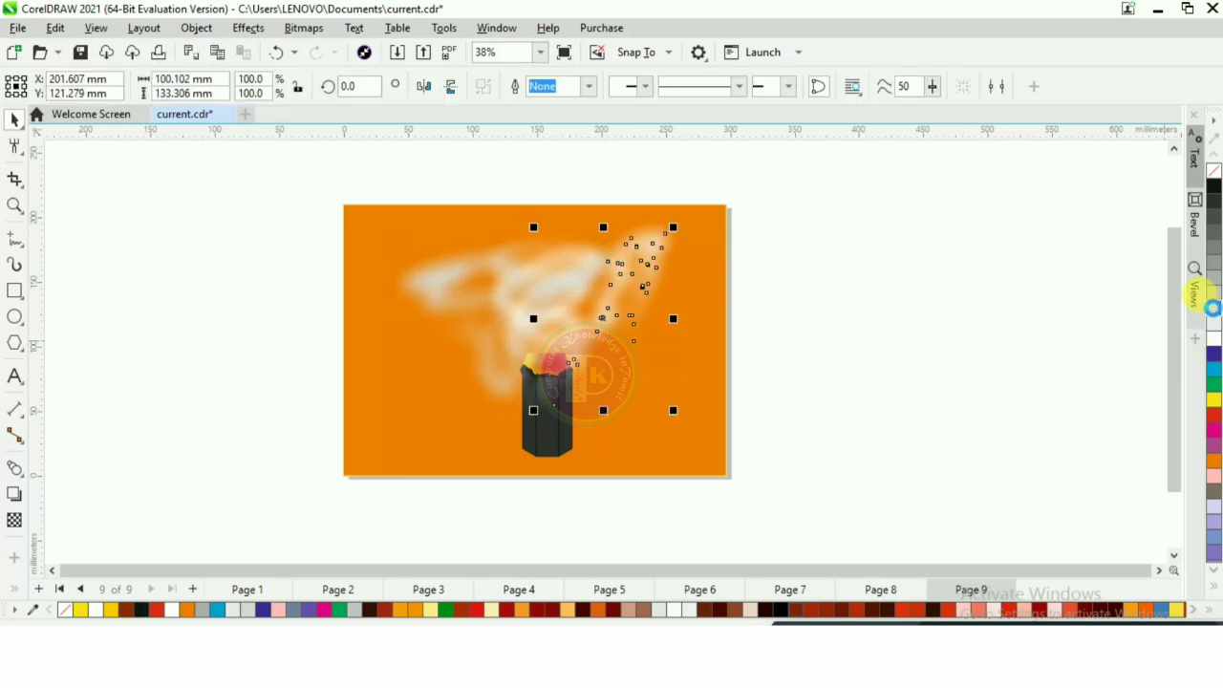
pyautogui.click(1213, 307)
pyautogui.click(922, 325)
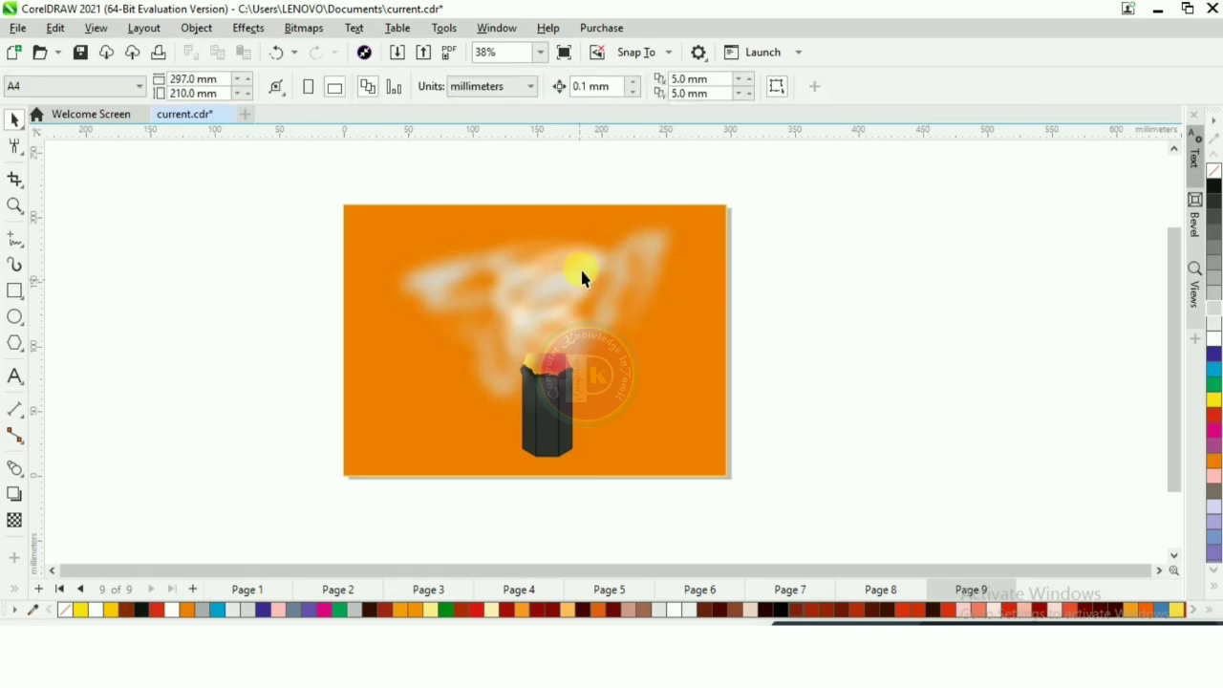
# - Examine the blended smoke and the stub's glowing tip at several magnifications
pyautogui.scroll(-1, 473, 310)
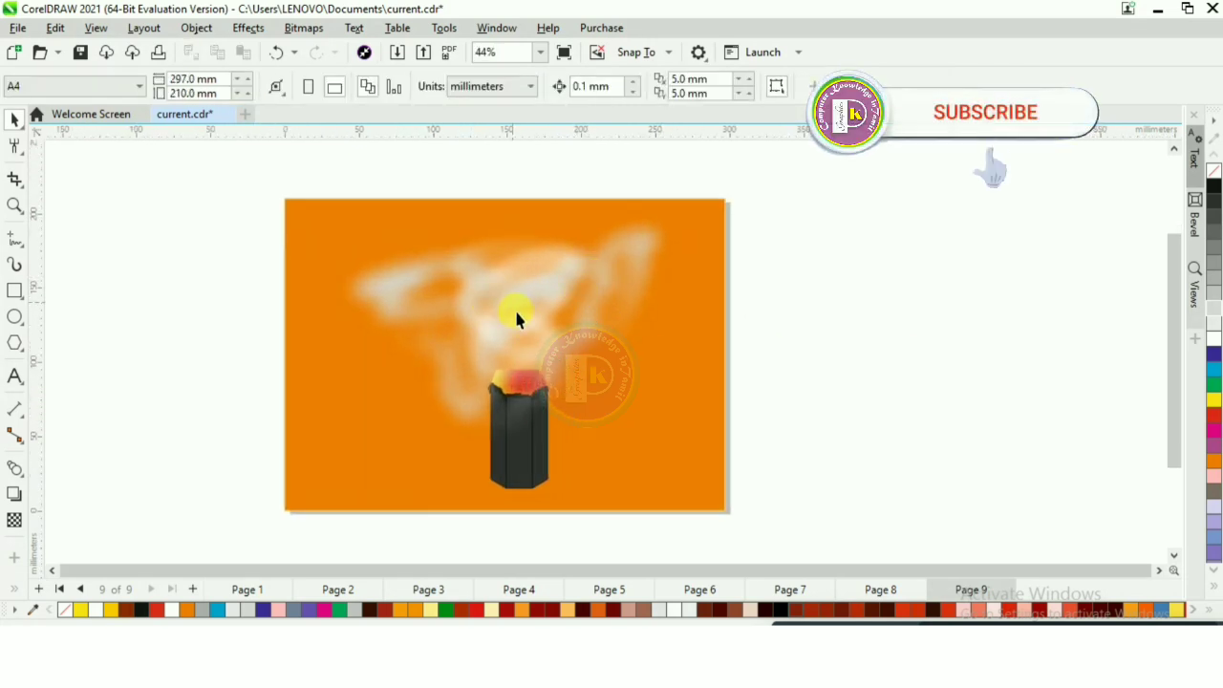
pyautogui.scroll(1, 442, 357)
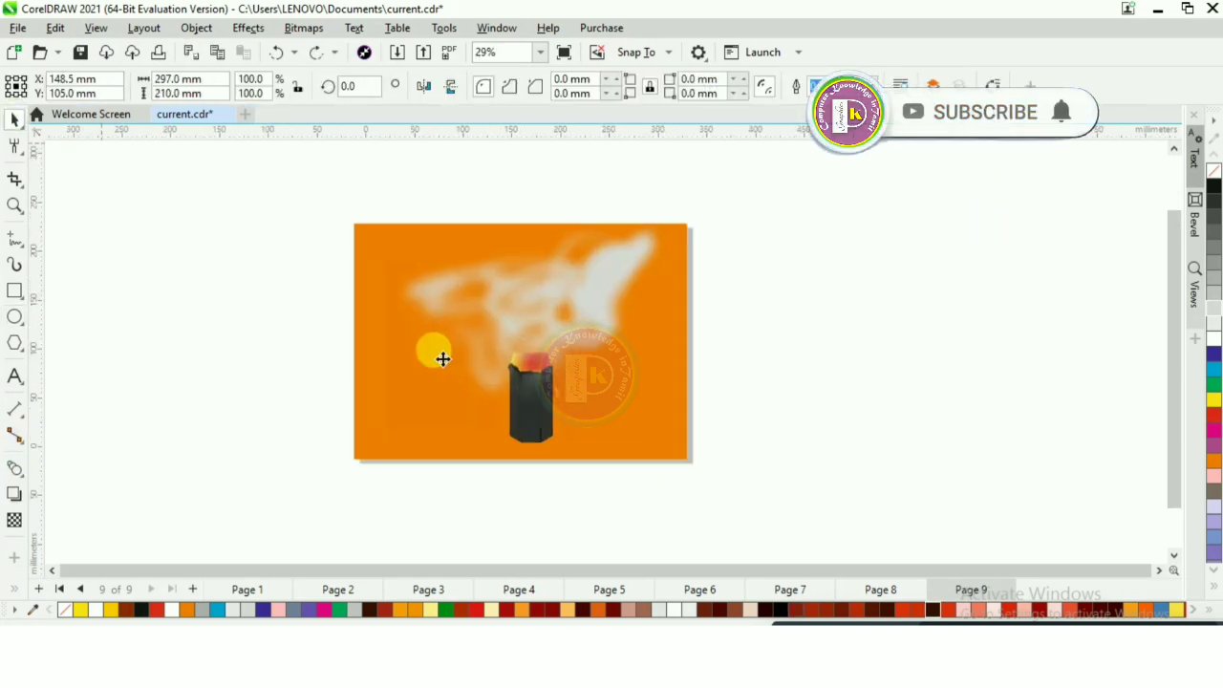
pyautogui.scroll(1, 838, 219)
pyautogui.scroll(-2, 730, 323)
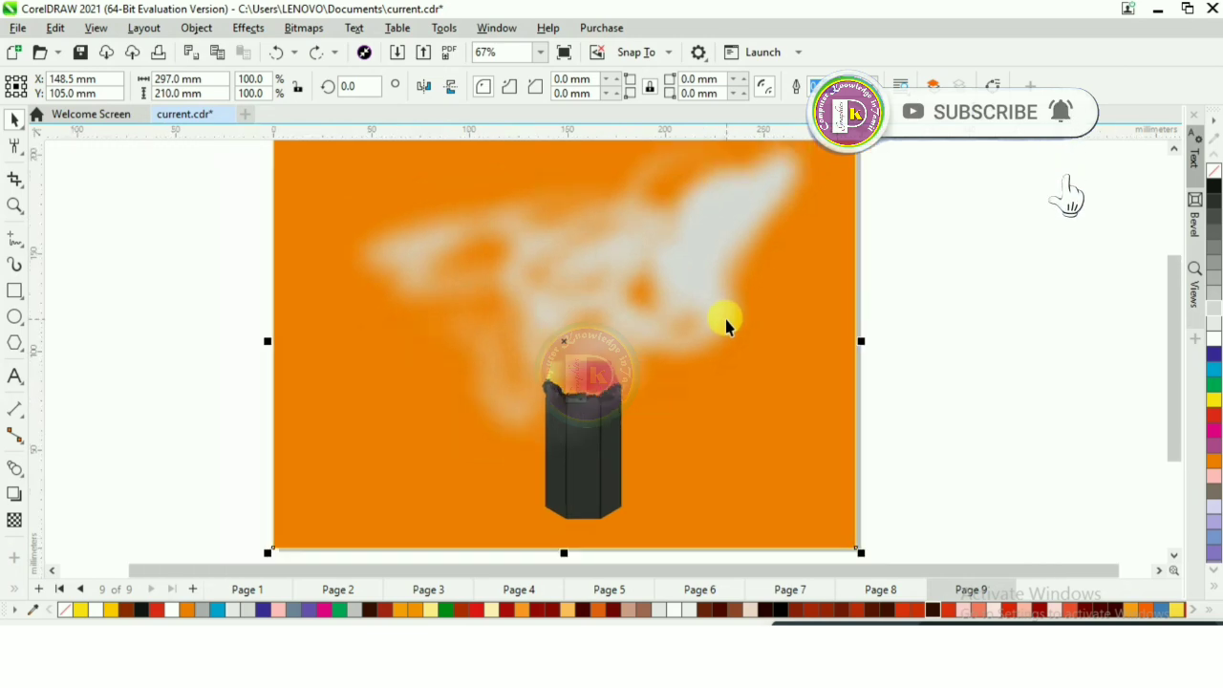
pyautogui.scroll(1, 741, 172)
pyautogui.scroll(1, 740, 172)
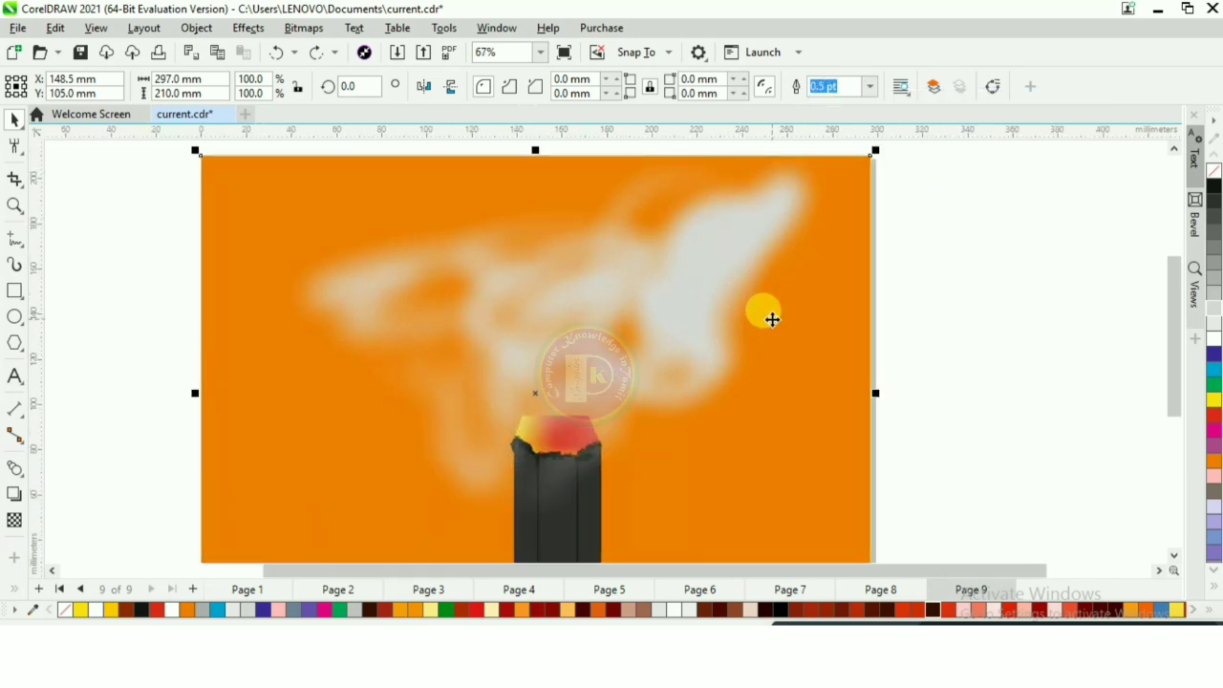
pyautogui.scroll(1, 573, 298)
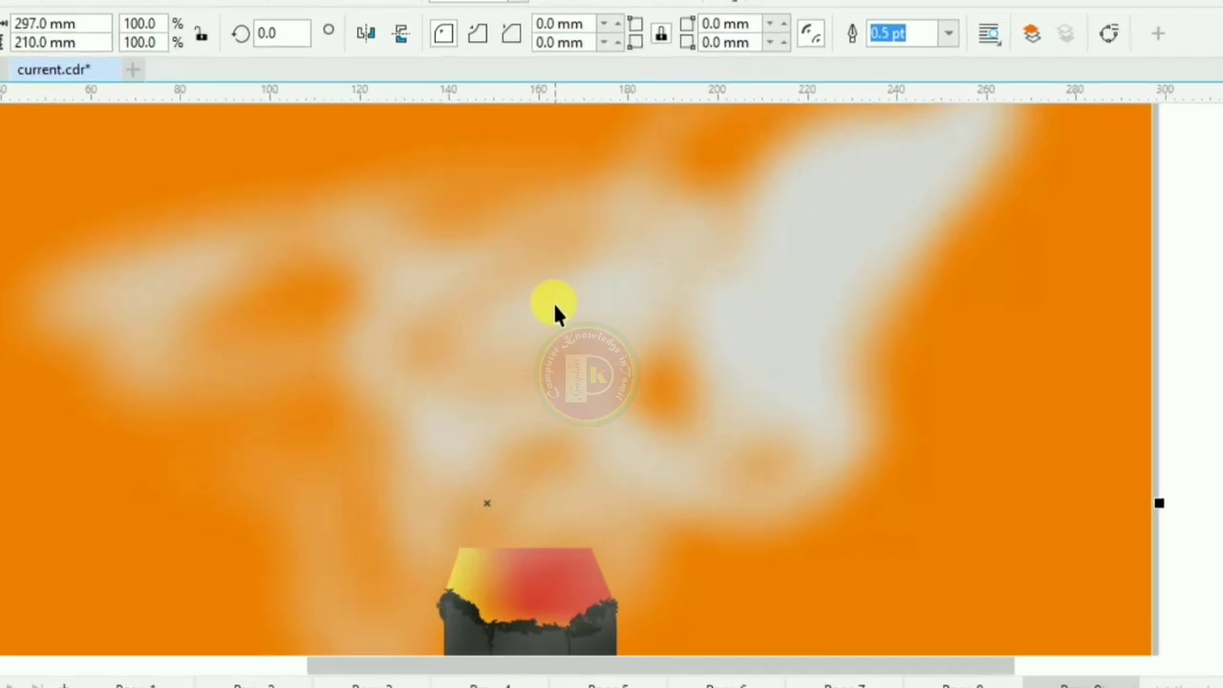